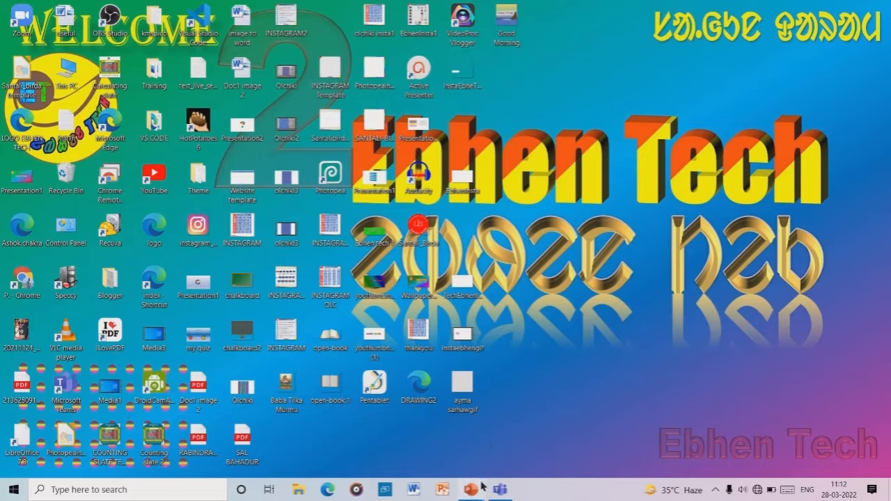
Step: Switch to the open Presentation1 window in PowerPoint
{"action": "mouse_move", "coordinate": [471, 491]}
{"action": "left_click", "coordinate": [442, 451]}
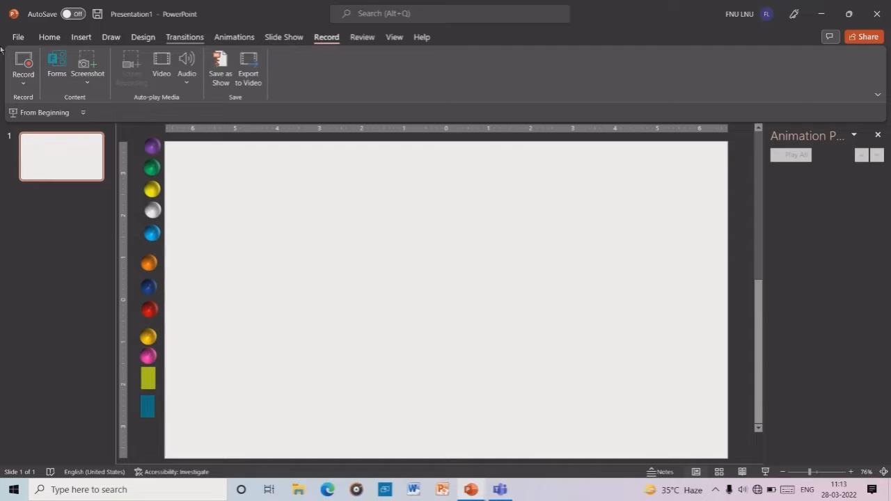
{"action": "left_click", "coordinate": [271, 37]}
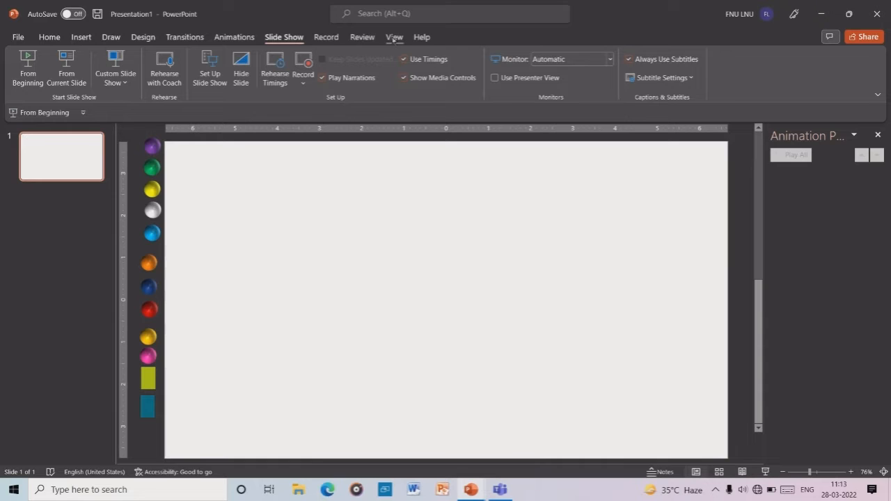
{"action": "left_click", "coordinate": [393, 37]}
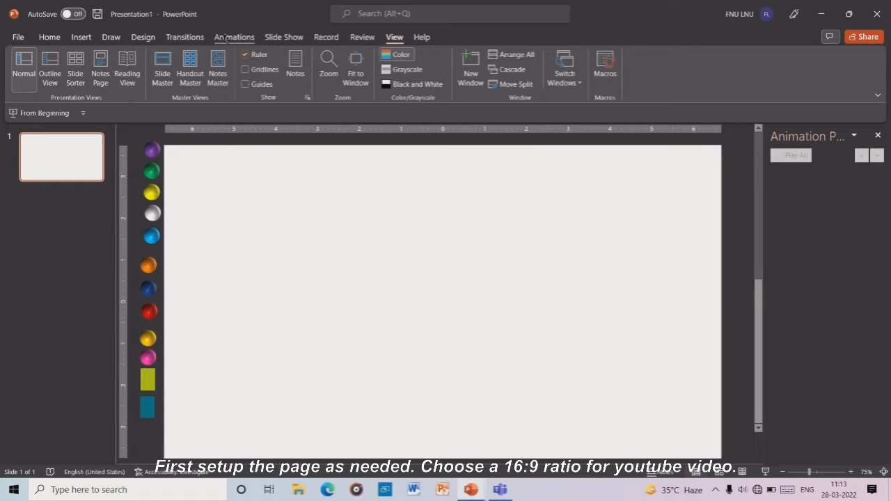
{"action": "left_click", "coordinate": [234, 37]}
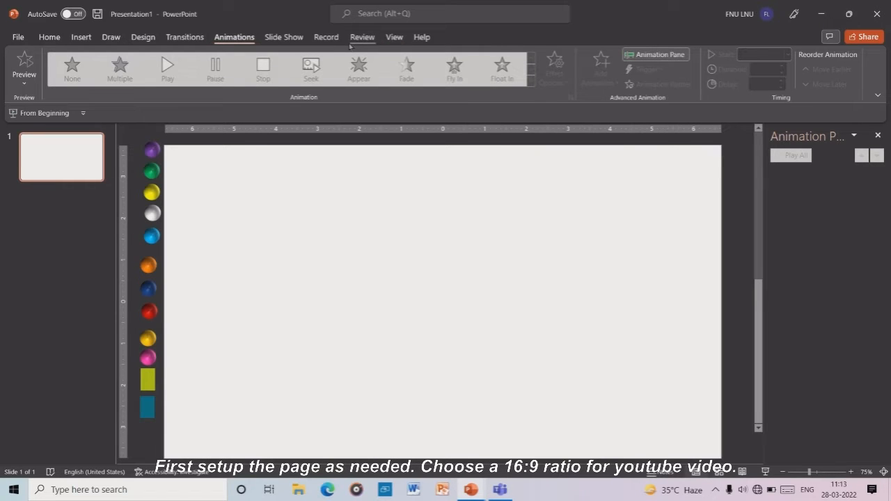
{"action": "left_click", "coordinate": [81, 37]}
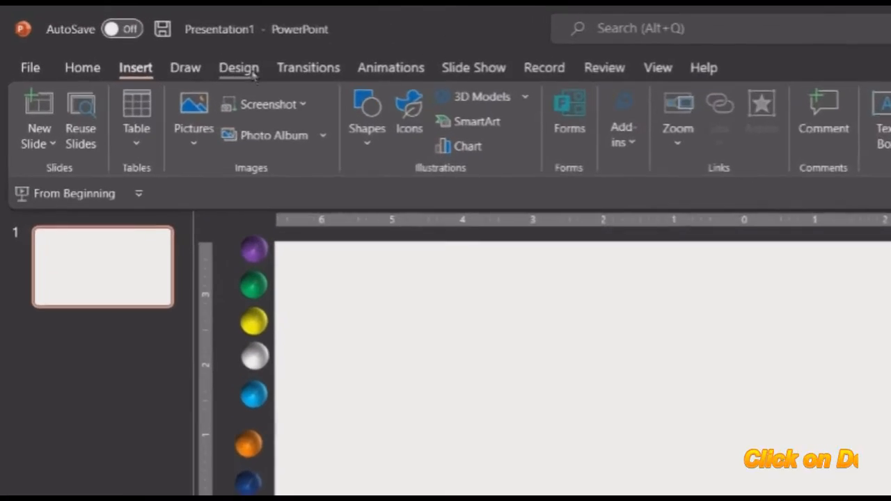
Step: Check the available slide sizes for the Widescreen (16:9) option
{"action": "left_click", "coordinate": [143, 37]}
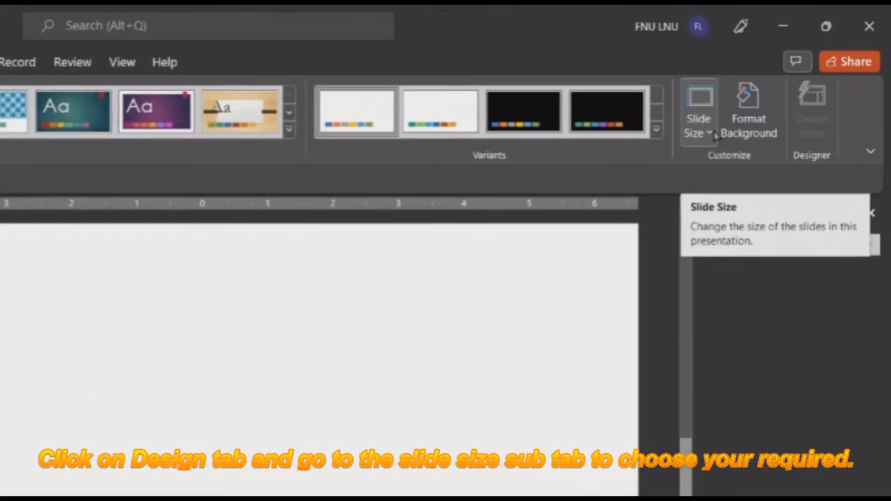
{"action": "left_click", "coordinate": [769, 83]}
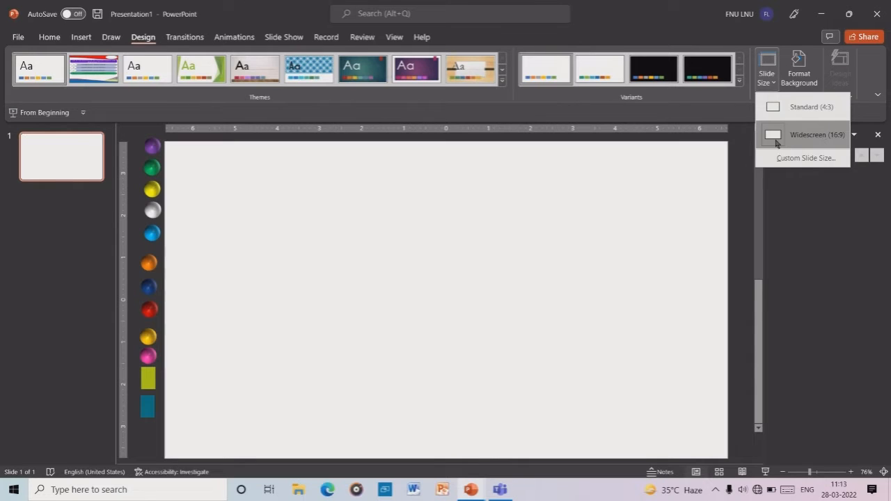
{"action": "left_click", "coordinate": [481, 206]}
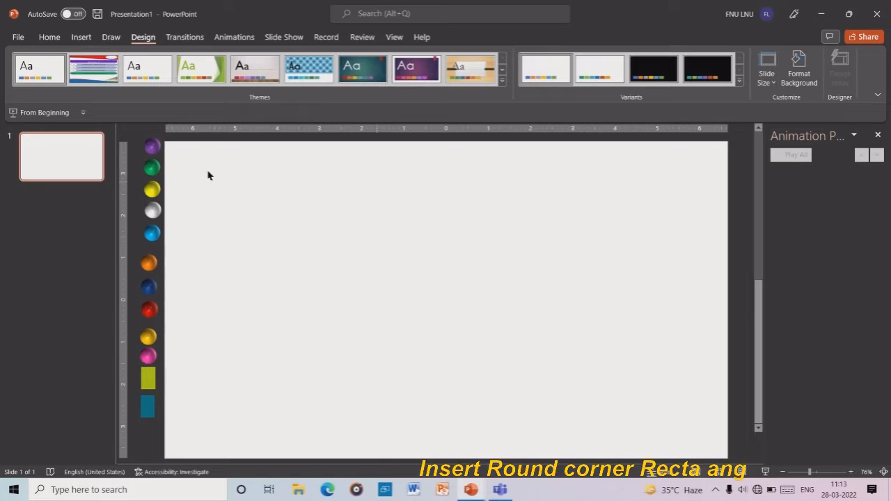
Step: Draw a rounded rectangle about 11.81" wide and 6.71" high, covering most of the blank slide
{"action": "left_click", "coordinate": [82, 38]}
{"action": "left_click", "coordinate": [221, 78]}
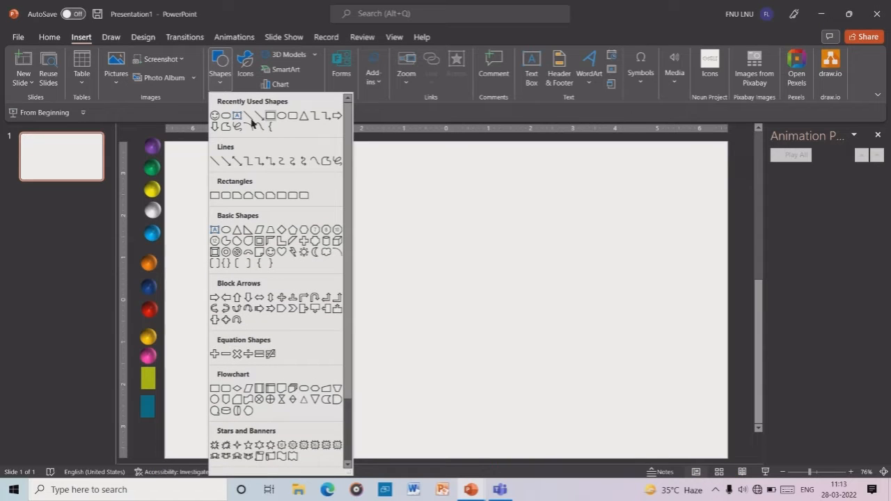
{"action": "left_click", "coordinate": [293, 117]}
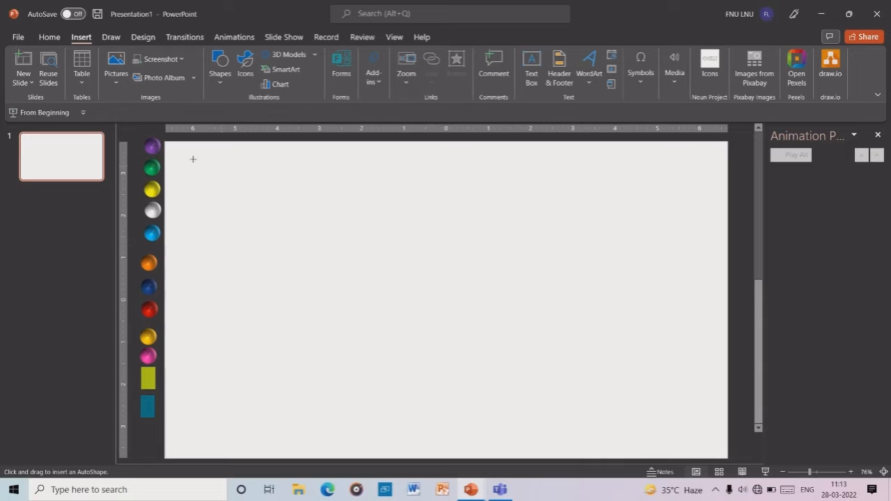
{"action": "left_click_drag", "start_coordinate": [187, 157], "coordinate": [625, 388]}
{"action": "left_click_drag", "start_coordinate": [649, 416], "coordinate": [686, 441]}
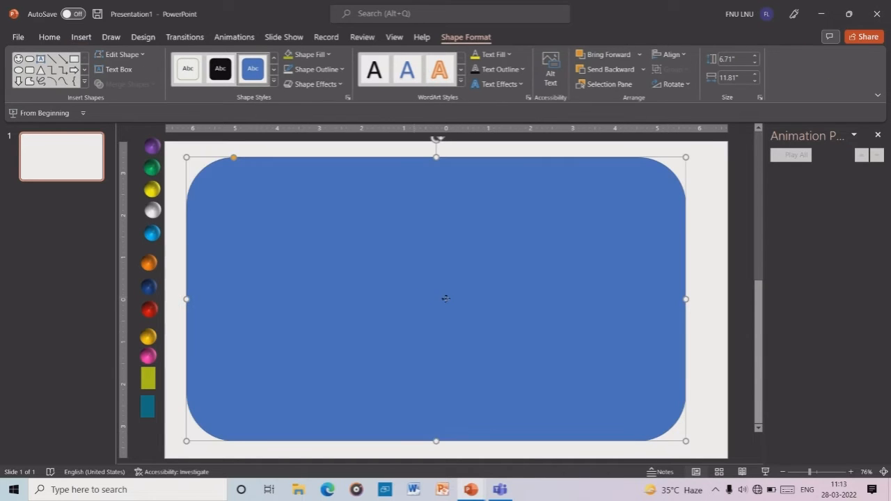
Step: Shift the rounded rectangle slightly right and resize it to about 11.07" wide by 6.12" high
{"action": "left_click_drag", "start_coordinate": [414, 299], "coordinate": [440, 297]}
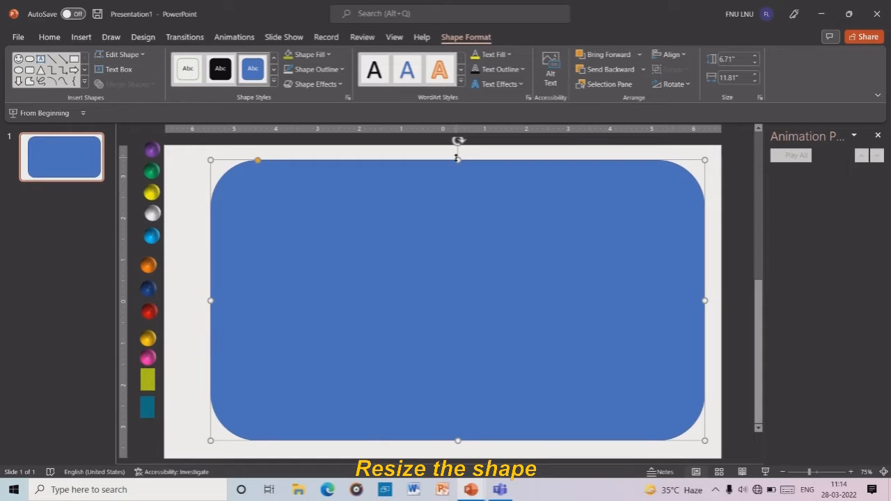
{"action": "left_click_drag", "start_coordinate": [458, 166], "coordinate": [457, 171]}
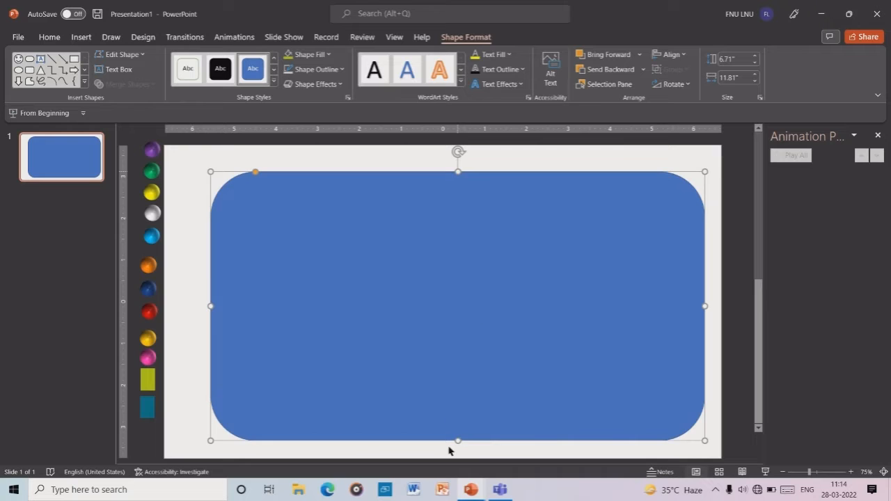
{"action": "left_click_drag", "start_coordinate": [458, 428], "coordinate": [460, 428]}
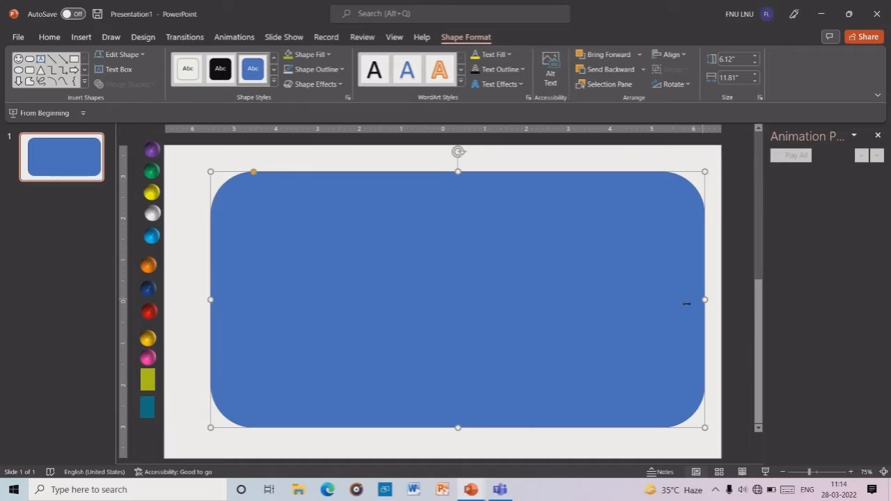
{"action": "left_click_drag", "start_coordinate": [686, 303], "coordinate": [680, 302]}
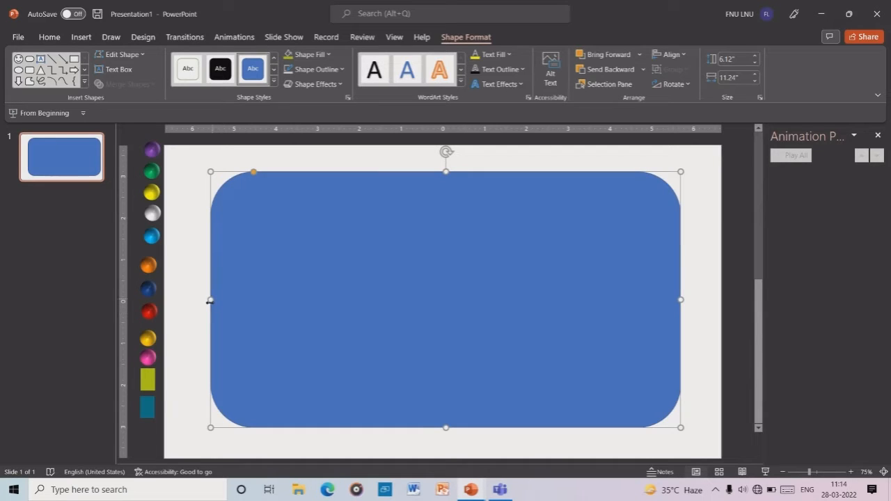
{"action": "left_click_drag", "start_coordinate": [211, 299], "coordinate": [217, 299]}
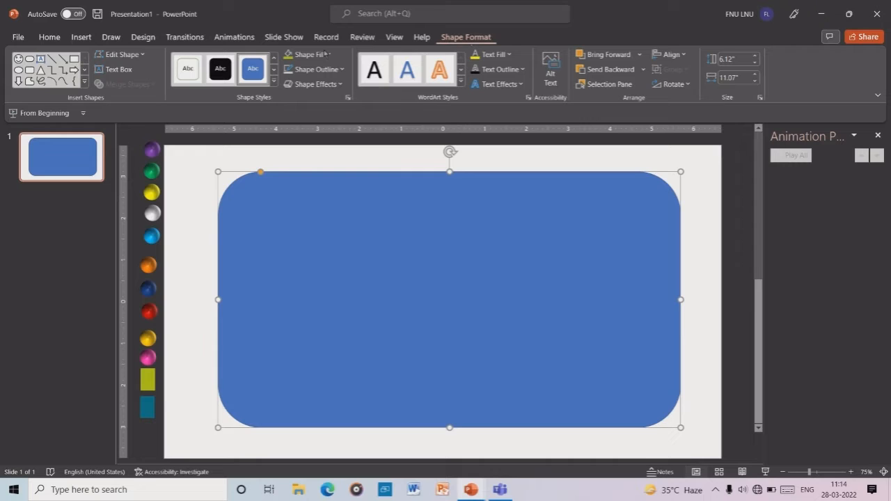
Step: Remove the rounded rectangle's outline and reduce its corner radius
{"action": "left_click", "coordinate": [341, 70]}
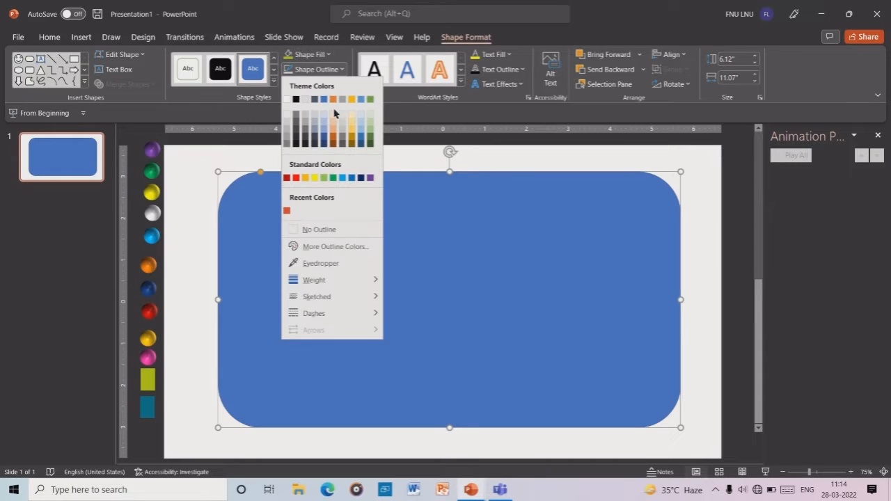
{"action": "left_click", "coordinate": [319, 234]}
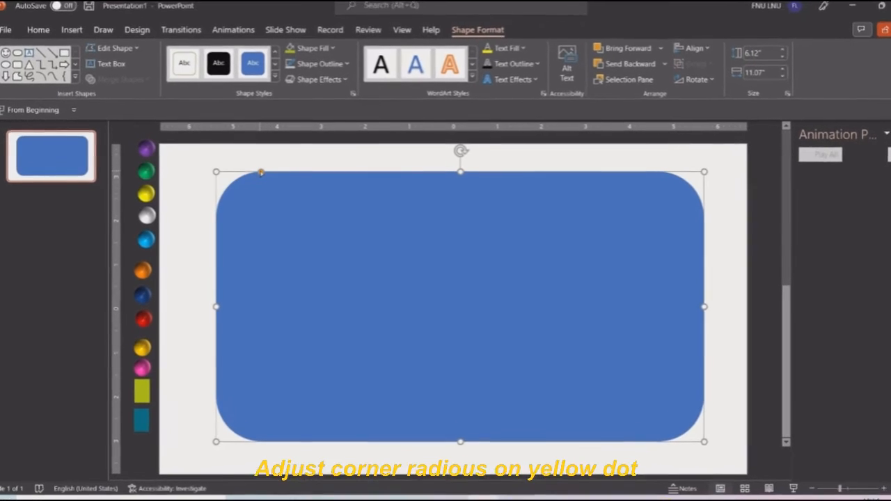
{"action": "left_click_drag", "start_coordinate": [259, 174], "coordinate": [250, 245]}
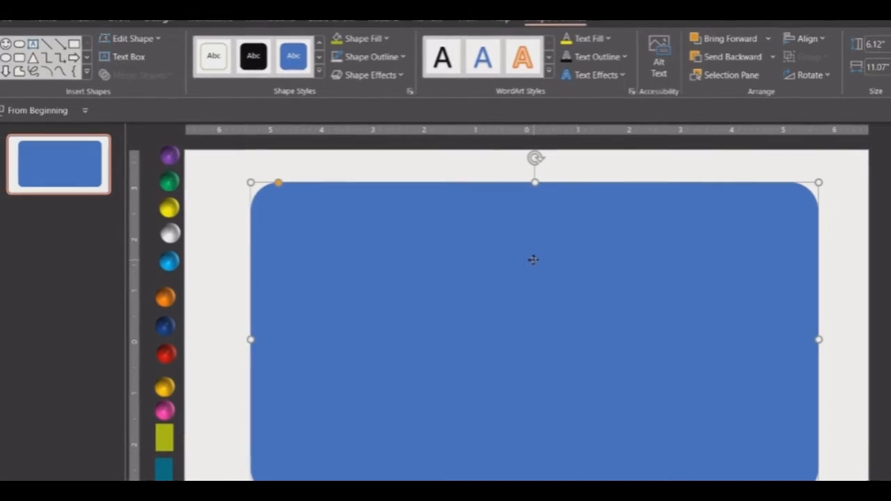
Step: Shrink the rounded rectangle to about 10.49" wide by 5.85" high and reposition it near the slide's middle
{"action": "mouse_move", "coordinate": [539, 268]}
{"action": "left_mouse_down"}
{"action": "mouse_move", "coordinate": [538, 277]}
{"action": "mouse_move", "coordinate": [526, 268]}
{"action": "left_mouse_up"}
{"action": "left_click_drag", "start_coordinate": [709, 405], "coordinate": [709, 405]}
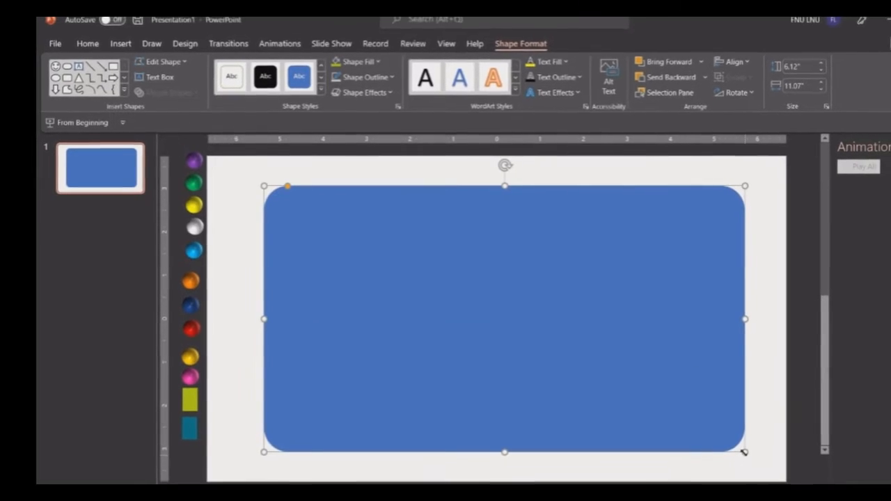
{"action": "left_click_drag", "start_coordinate": [754, 458], "coordinate": [711, 433]}
{"action": "left_click_drag", "start_coordinate": [527, 300], "coordinate": [508, 325]}
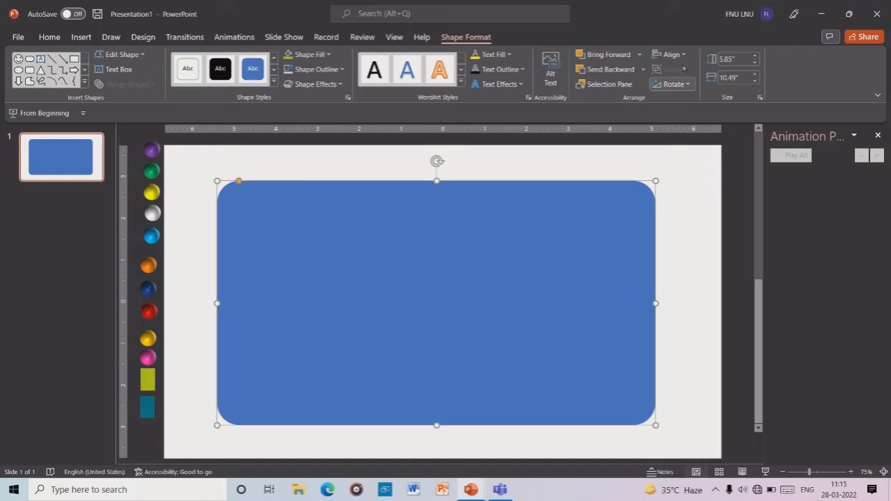
Step: Centre the rounded rectangle on the slide both horizontally and vertically
{"action": "left_click", "coordinate": [672, 54]}
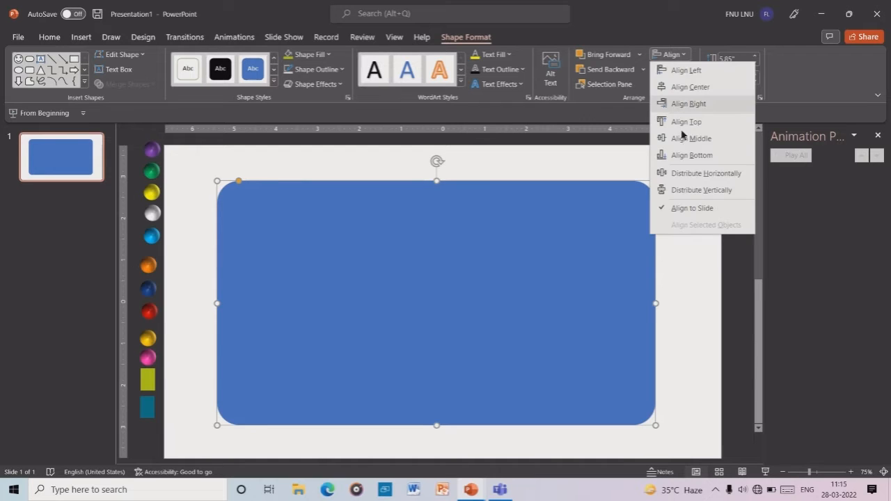
{"action": "left_click", "coordinate": [703, 87]}
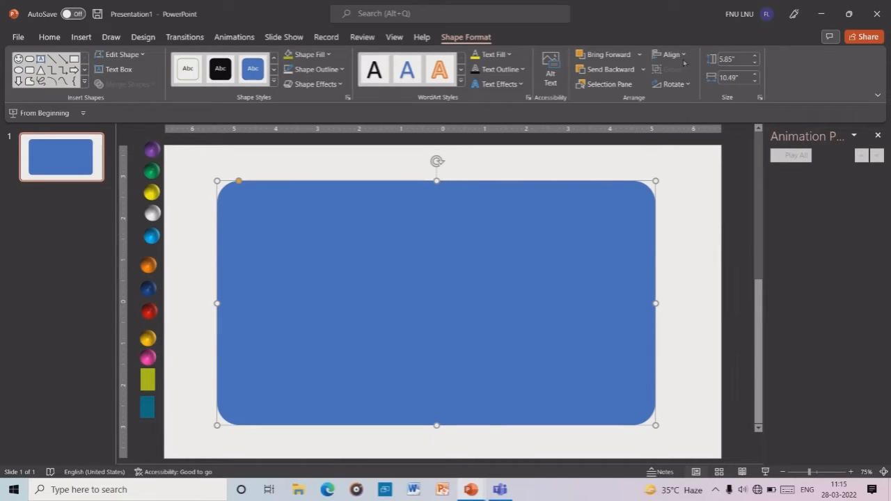
{"action": "left_click", "coordinate": [672, 55]}
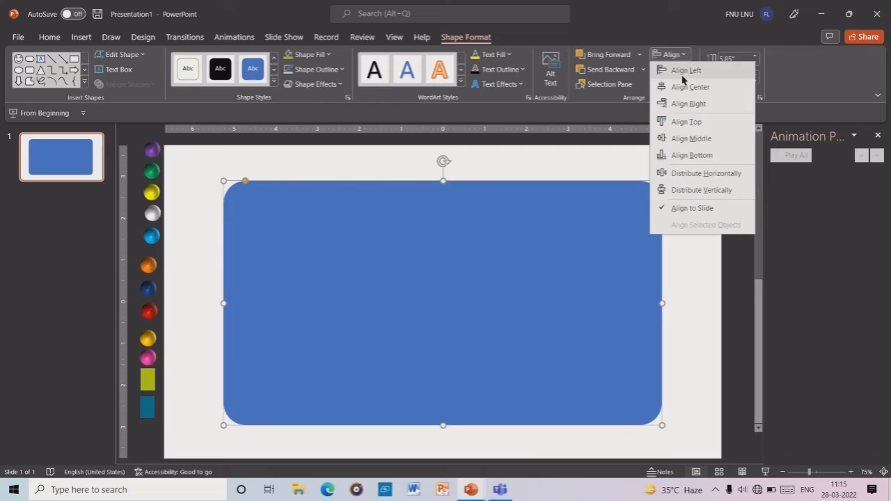
{"action": "left_click", "coordinate": [693, 144]}
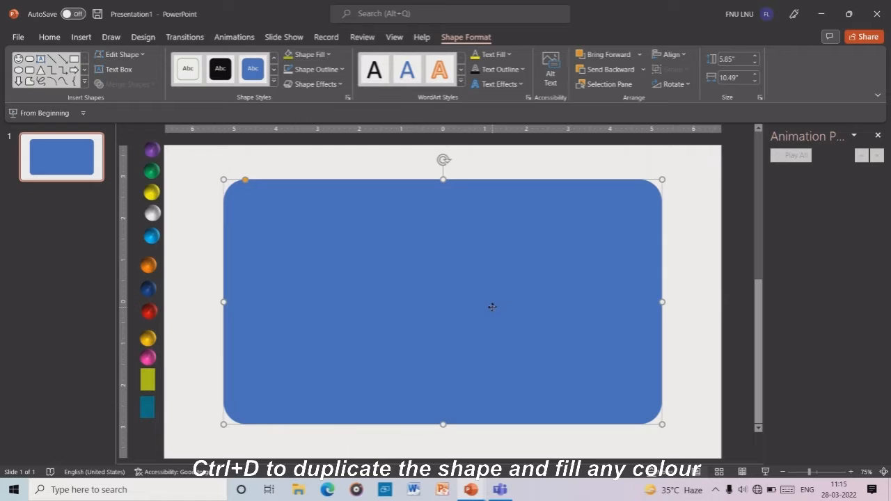
Step: Create a smaller, yellow-filled duplicate of the blue rounded rectangle inside it
{"action": "key", "text": "ctrl+d"}
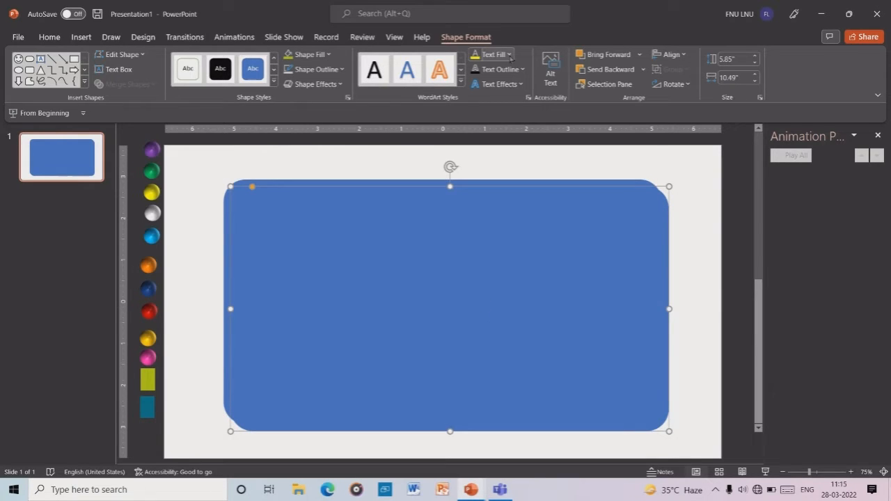
{"action": "left_click", "coordinate": [327, 54]}
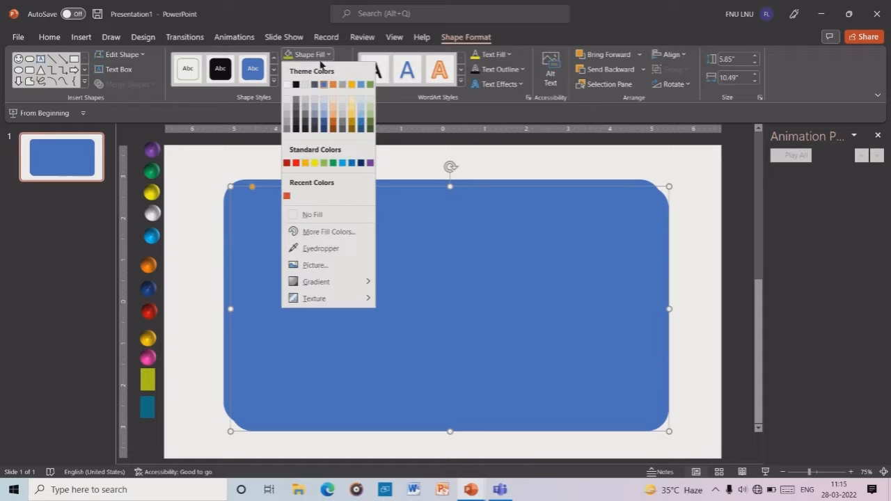
{"action": "left_click", "coordinate": [315, 162]}
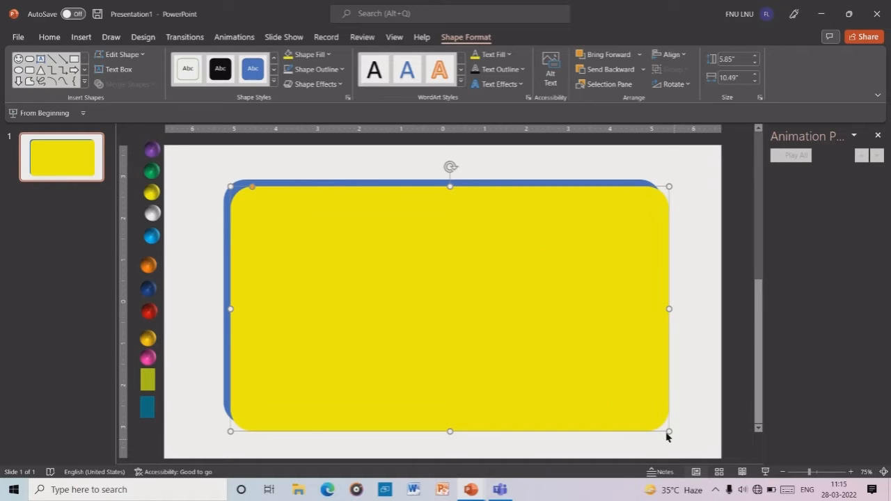
{"action": "left_click_drag", "start_coordinate": [653, 413], "coordinate": [582, 369]}
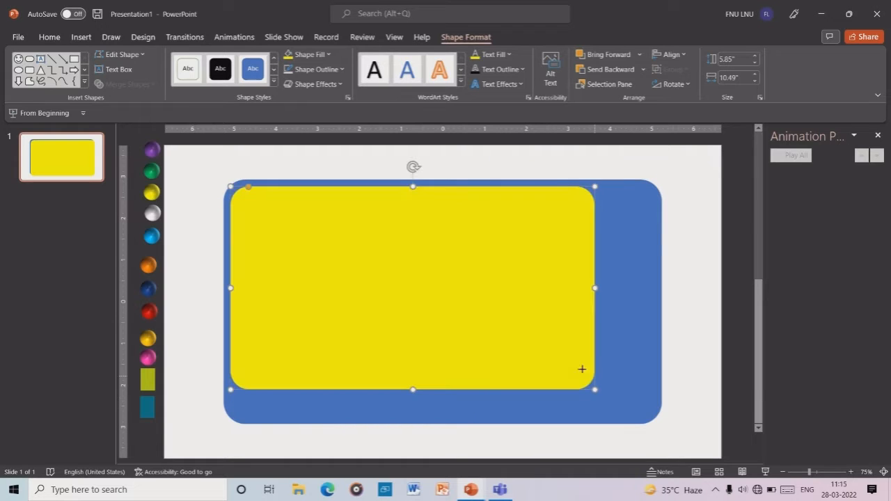
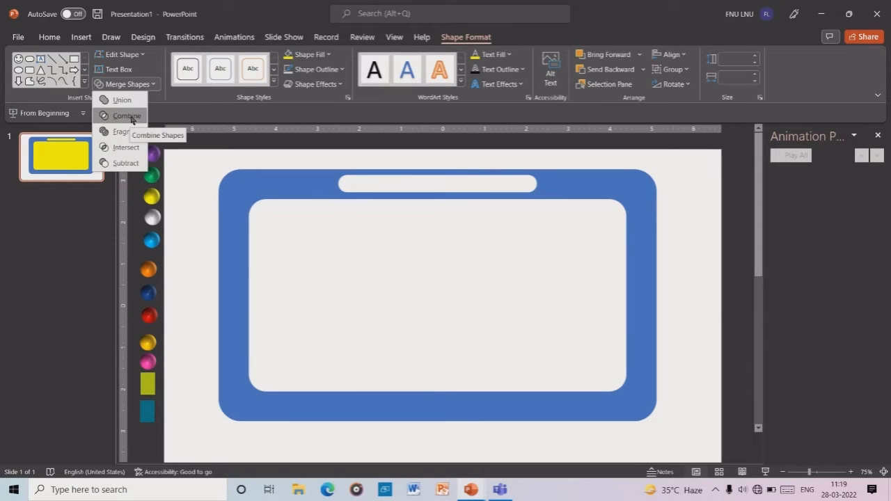
Step: Combine the blue rectangle with the inner rectangle and top bar into one cut-out frame, and nudge it slightly right
{"action": "left_click", "coordinate": [131, 119]}
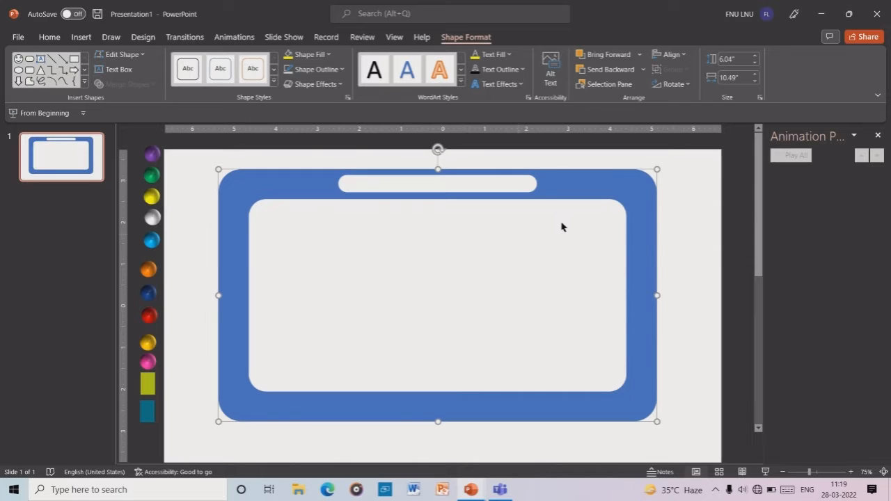
{"action": "mouse_move", "coordinate": [579, 194]}
{"action": "left_mouse_down"}
{"action": "mouse_move", "coordinate": [578, 205]}
{"action": "mouse_move", "coordinate": [601, 223]}
{"action": "mouse_move", "coordinate": [587, 196]}
{"action": "left_mouse_up"}
{"action": "left_click", "coordinate": [693, 197]}
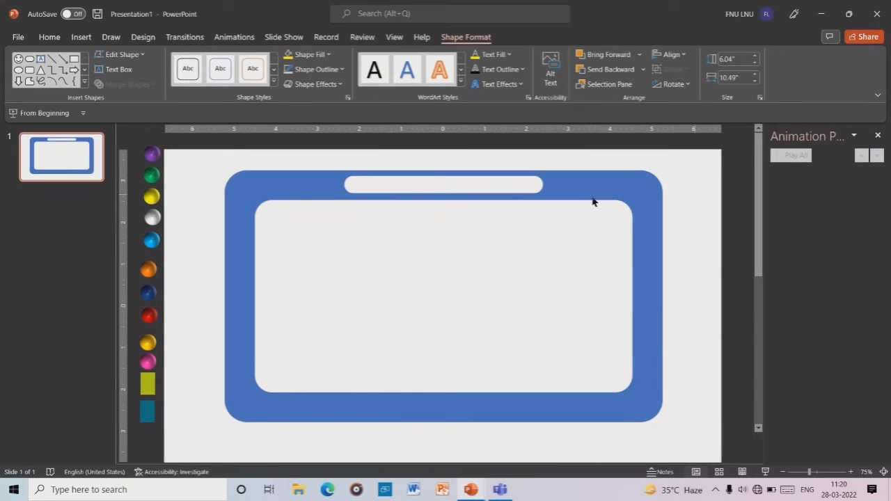
Step: Centre the merged cut-out frame on the slide both horizontally and vertically
{"action": "left_click", "coordinate": [600, 186]}
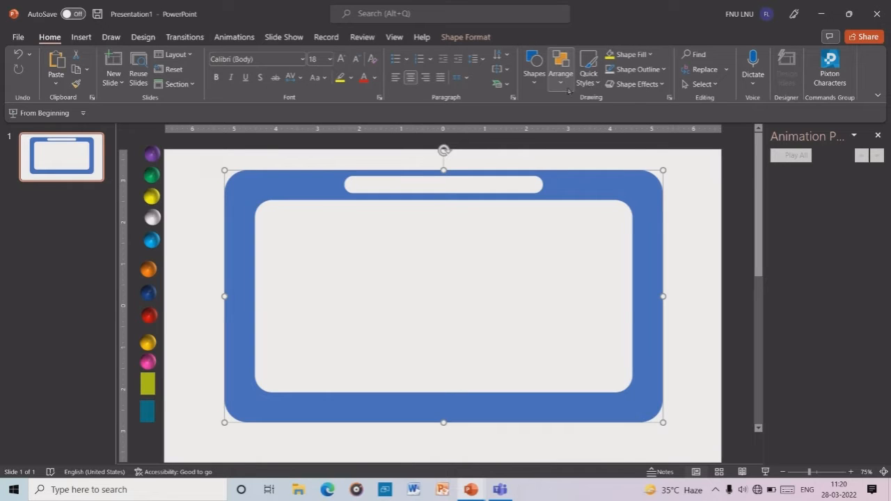
{"action": "left_click", "coordinate": [561, 78]}
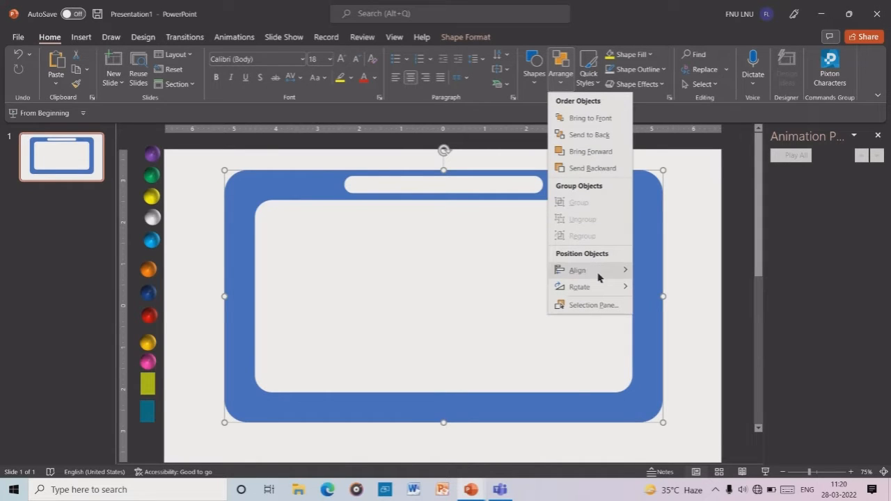
{"action": "mouse_move", "coordinate": [602, 271]}
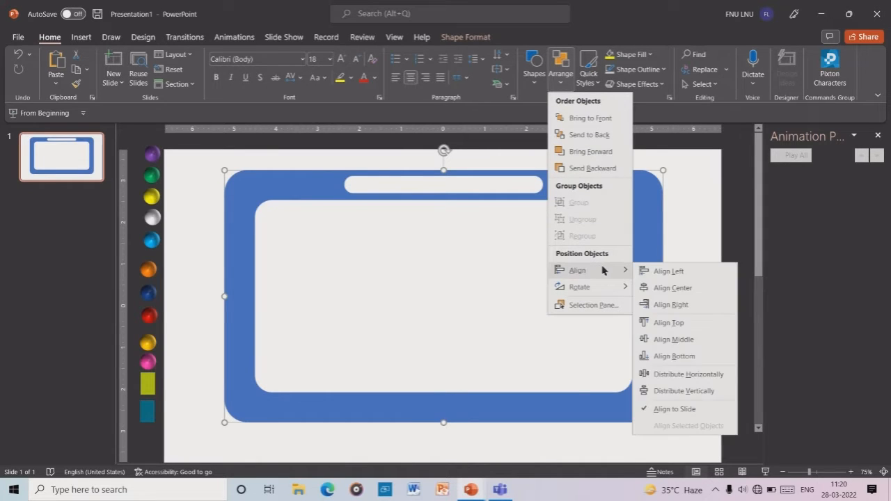
{"action": "left_click", "coordinate": [679, 287]}
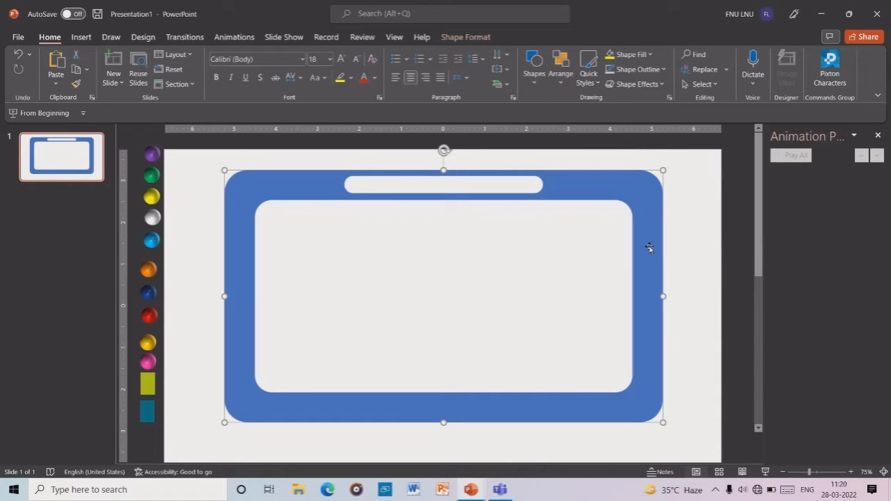
{"action": "left_click", "coordinate": [562, 79]}
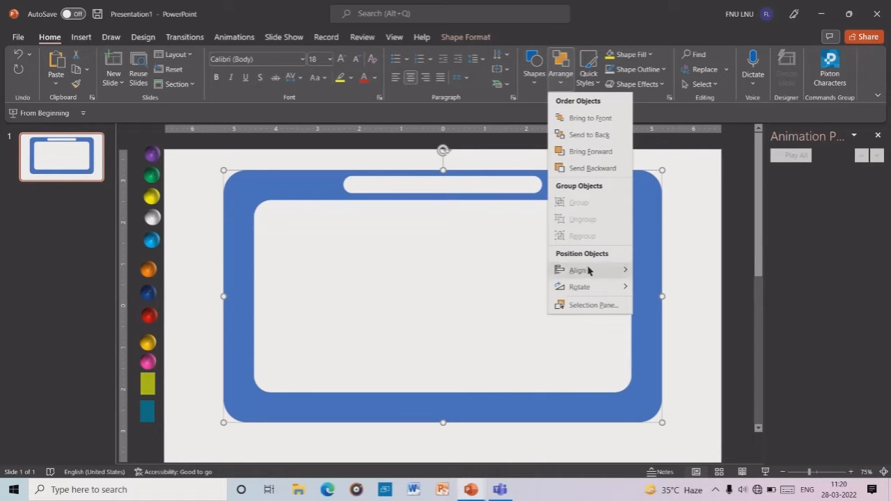
{"action": "mouse_move", "coordinate": [595, 271]}
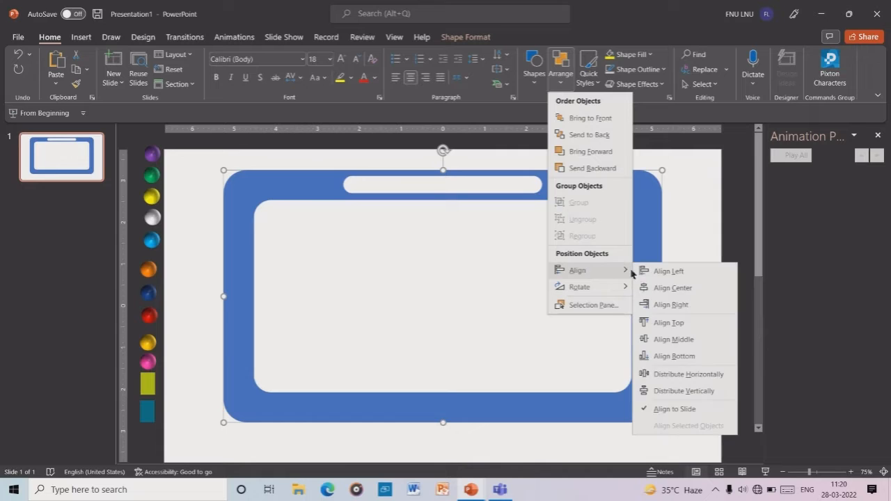
{"action": "left_click", "coordinate": [675, 340]}
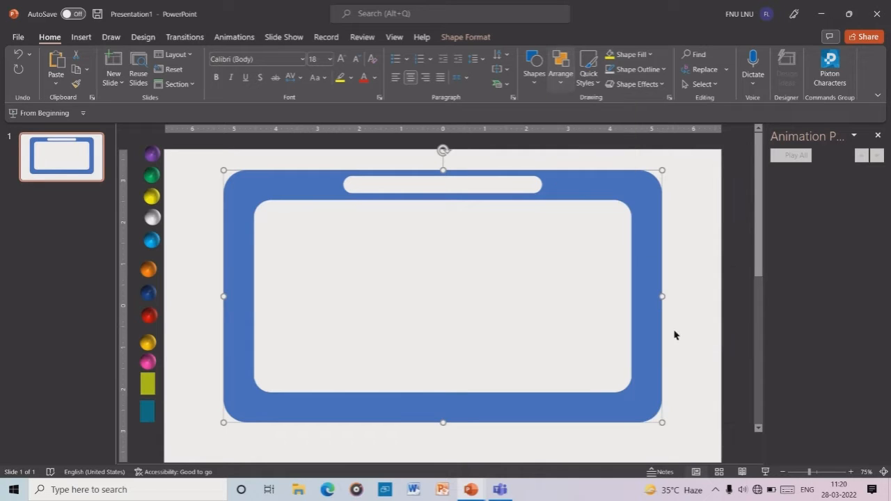
{"action": "left_click", "coordinate": [673, 230]}
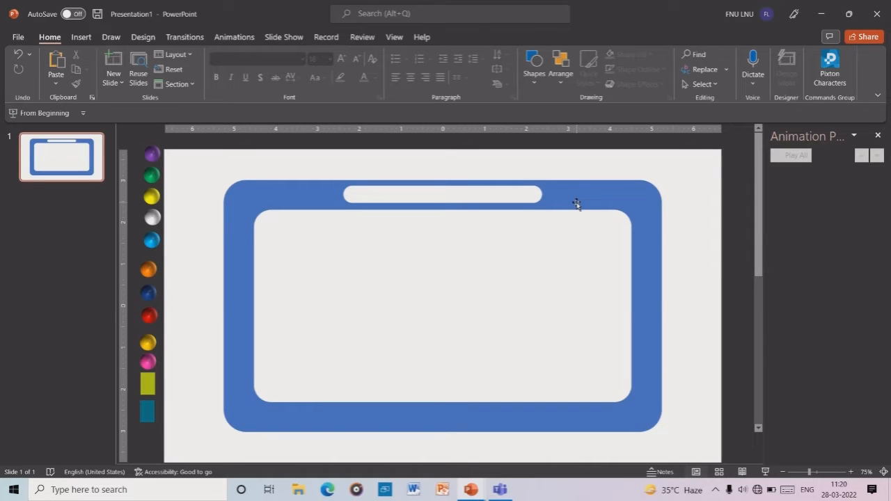
Step: Recolour the blue frame's fill with the olive green sampled by Eyedropper from the green swatch beside the slide
{"action": "left_click", "coordinate": [577, 204]}
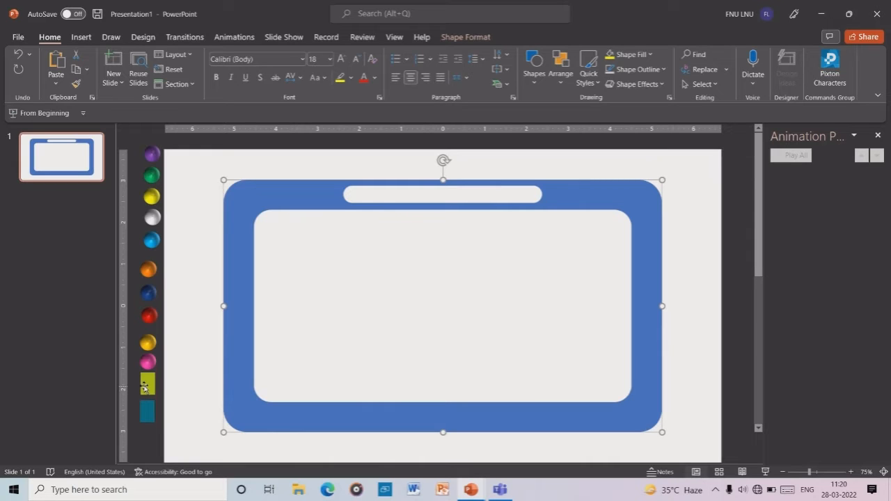
{"action": "left_click", "coordinate": [442, 39]}
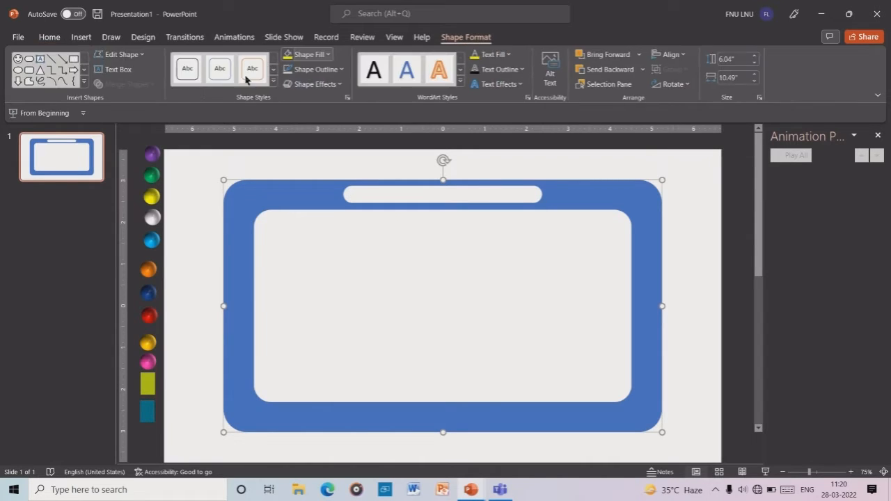
{"action": "left_click", "coordinate": [329, 54]}
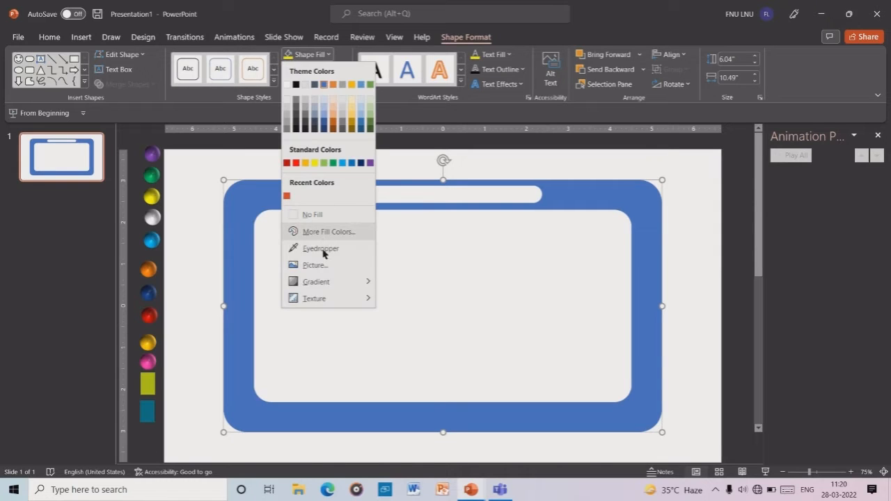
{"action": "left_click", "coordinate": [322, 254]}
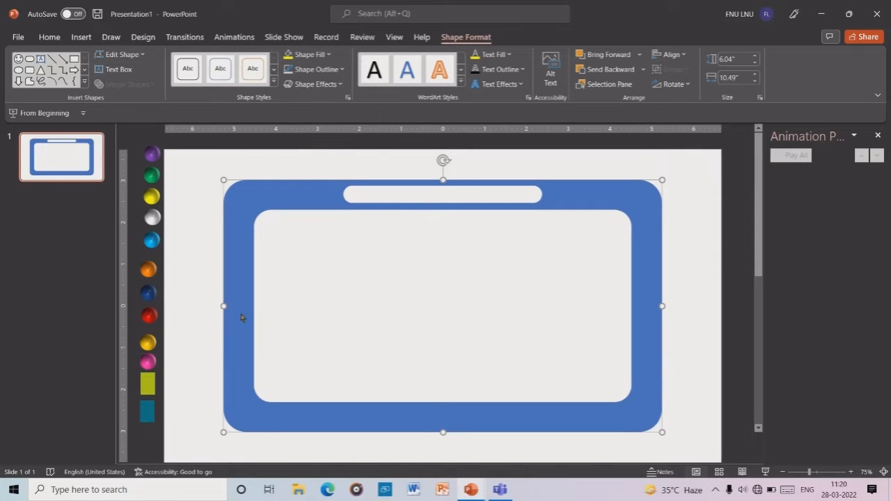
{"action": "left_click", "coordinate": [147, 385]}
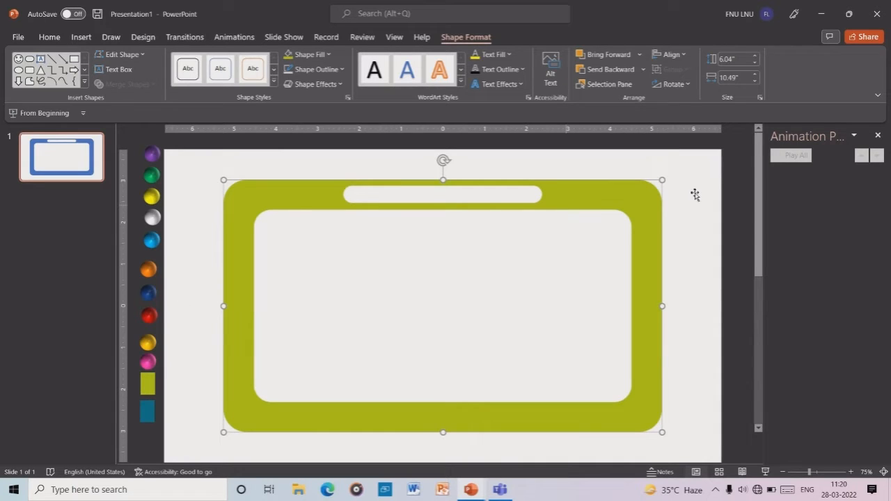
Step: Apply the Preset 3 shape effect to the green frame and deselect it
{"action": "left_click", "coordinate": [339, 84]}
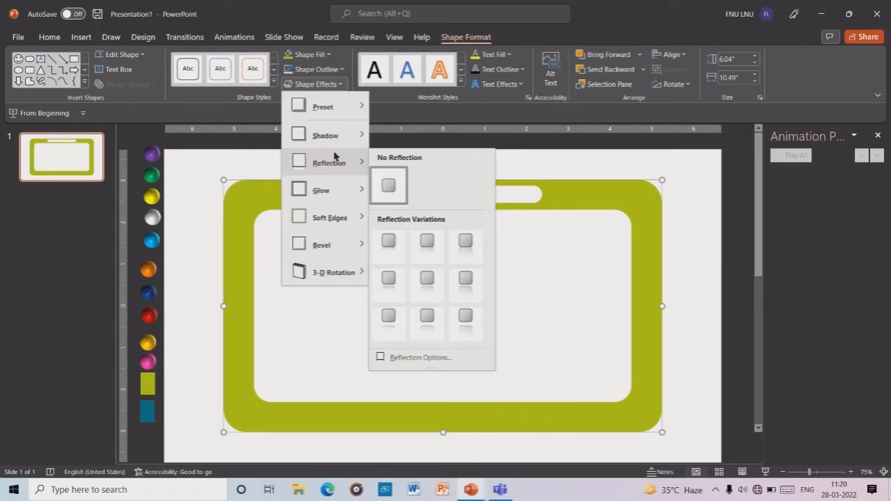
{"action": "mouse_move", "coordinate": [340, 111]}
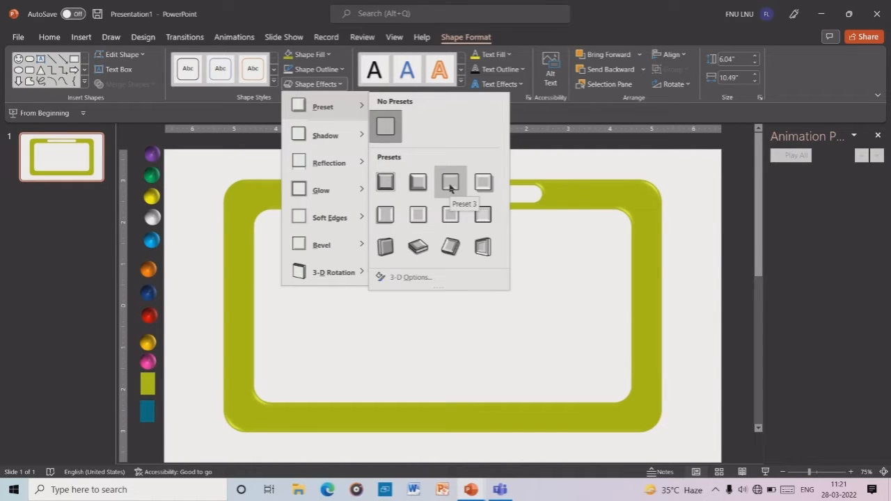
{"action": "left_click", "coordinate": [450, 186]}
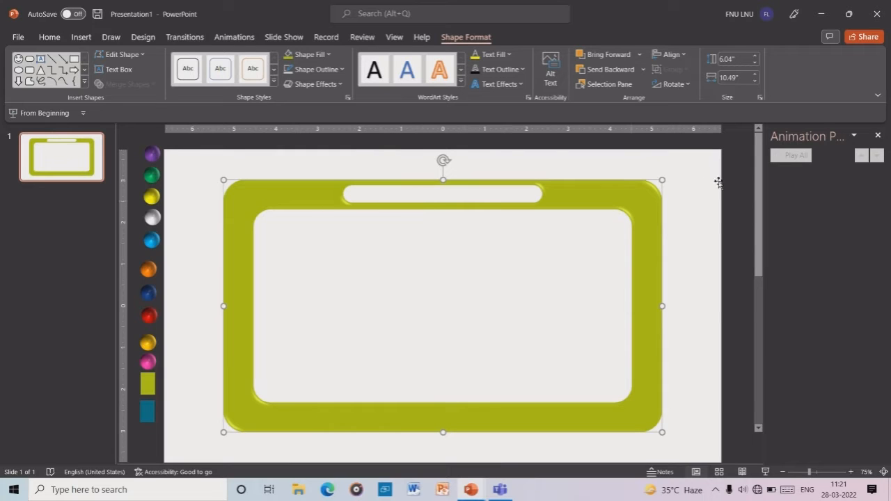
{"action": "left_click", "coordinate": [691, 187]}
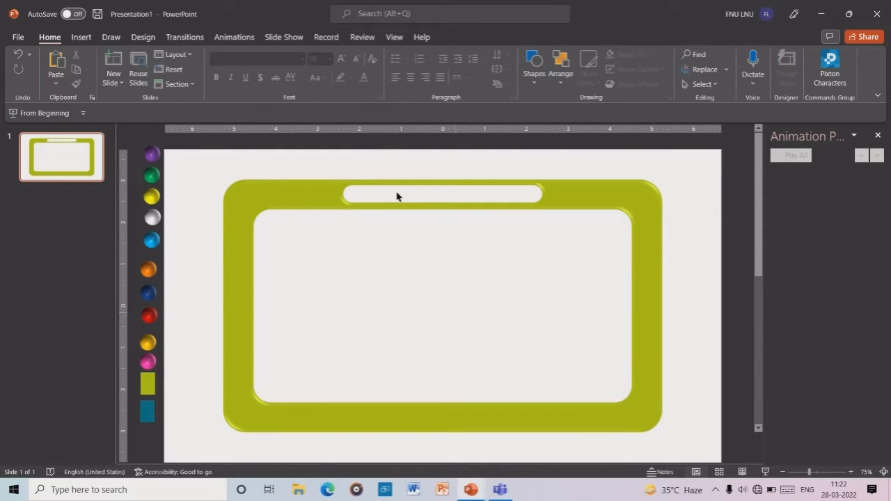
Step: Draw a straight vertical line about 4.69" tall across the frame's large window, near its left edge
{"action": "left_click", "coordinate": [82, 37]}
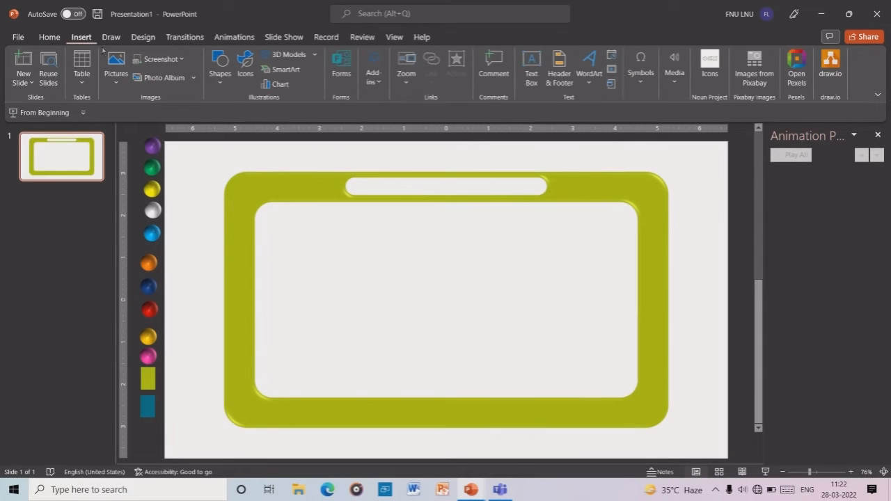
{"action": "left_click", "coordinate": [221, 85]}
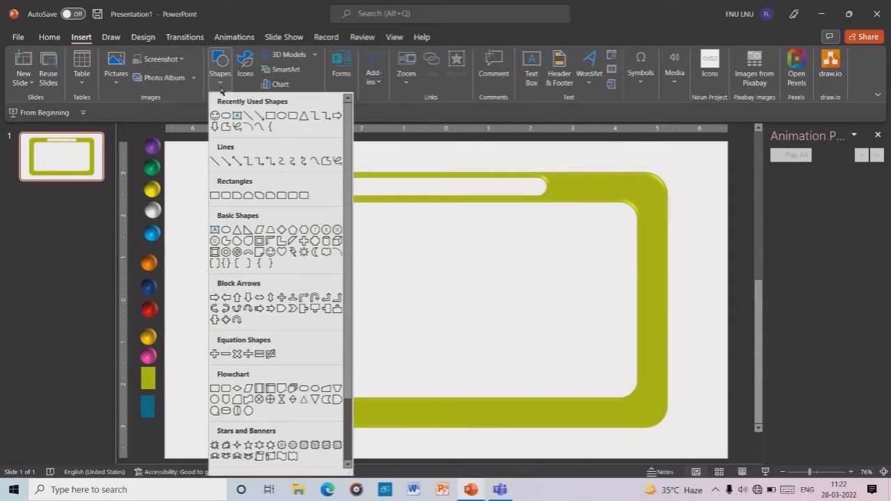
{"action": "left_click", "coordinate": [216, 161]}
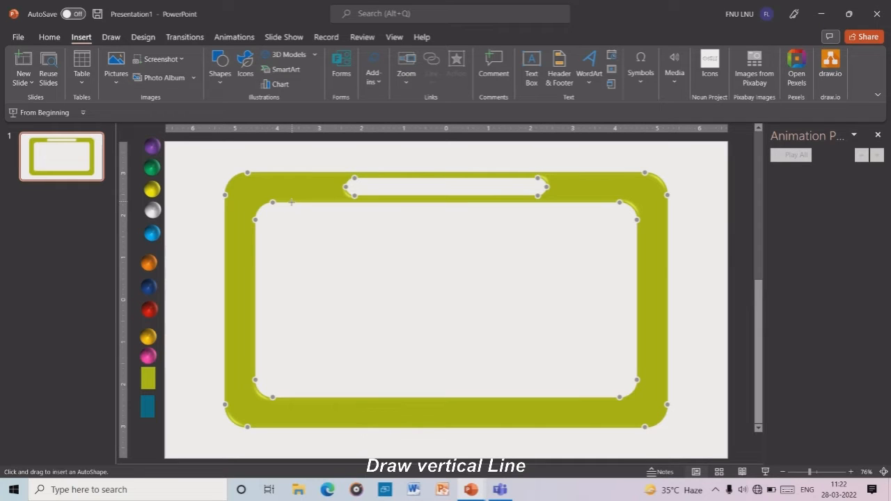
{"action": "left_click_drag", "start_coordinate": [291, 202], "coordinate": [286, 397]}
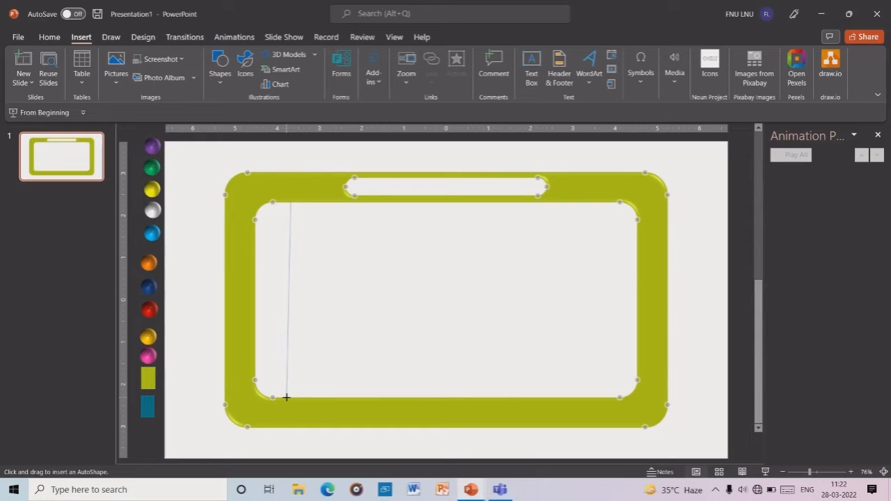
{"action": "left_click_drag", "start_coordinate": [287, 397], "coordinate": [290, 398]}
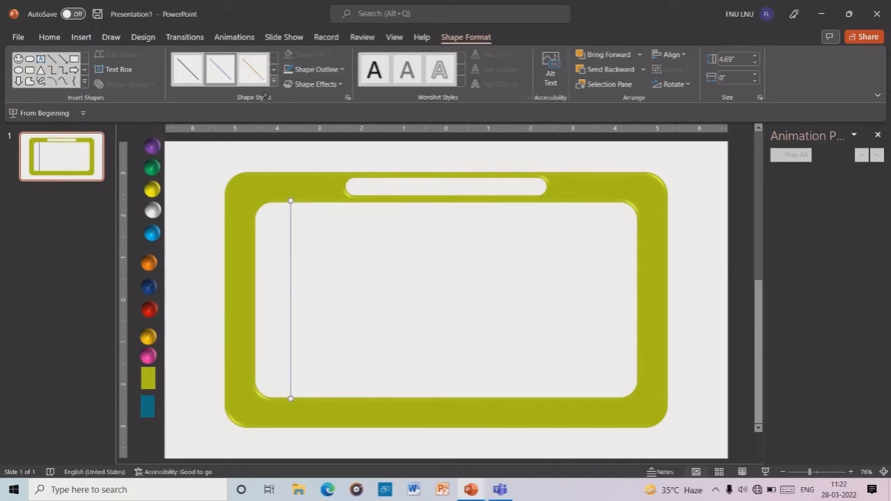
Step: Apply the thickest black theme line style to the vertical line
{"action": "left_click", "coordinate": [273, 83]}
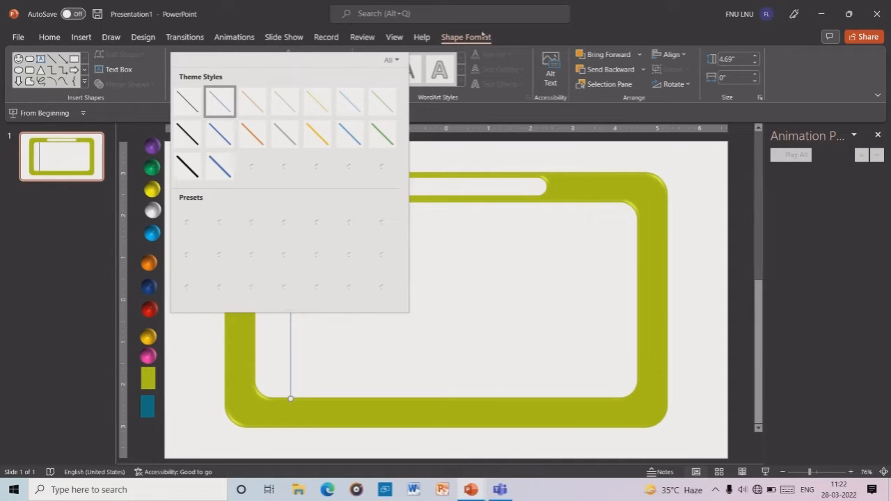
{"action": "left_click", "coordinate": [193, 175]}
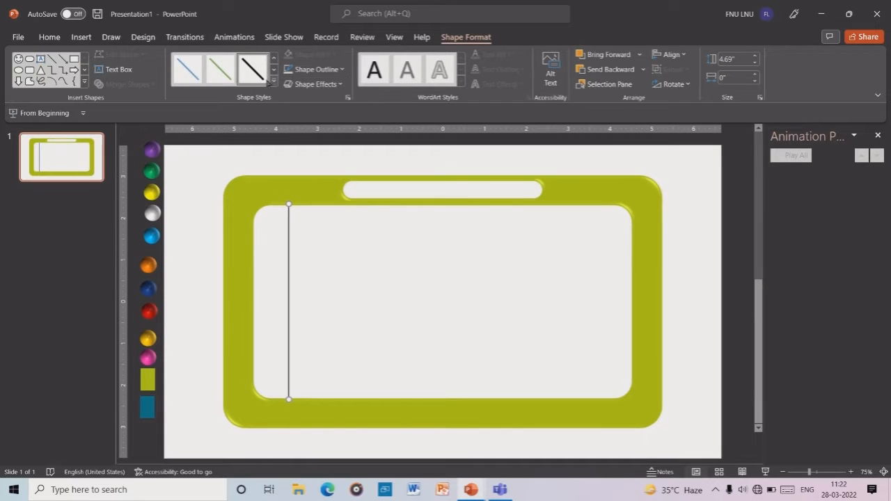
{"action": "left_click", "coordinate": [346, 70]}
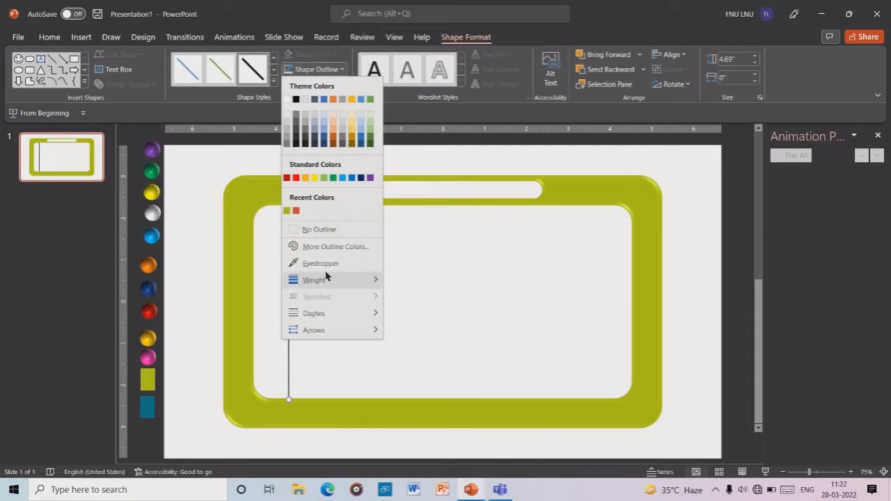
{"action": "left_click", "coordinate": [451, 219]}
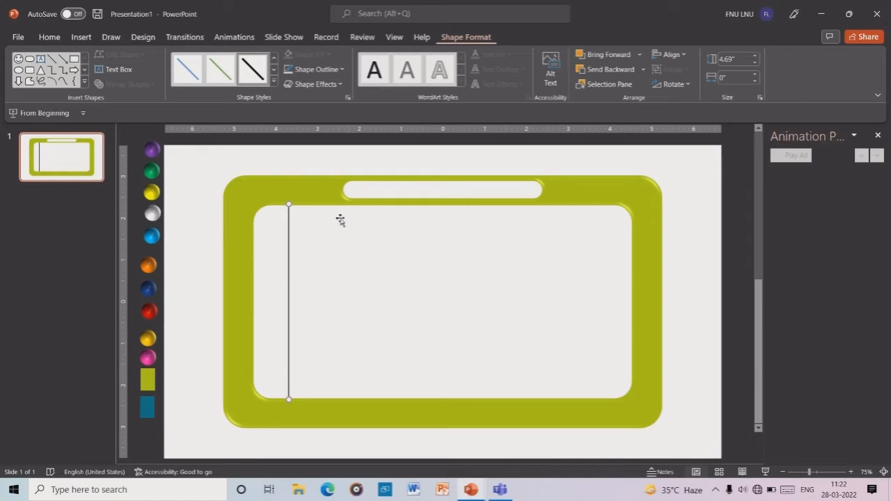
Step: Format the vertical line with a Round cap type and a width of 6 pt
{"action": "right_click", "coordinate": [289, 281]}
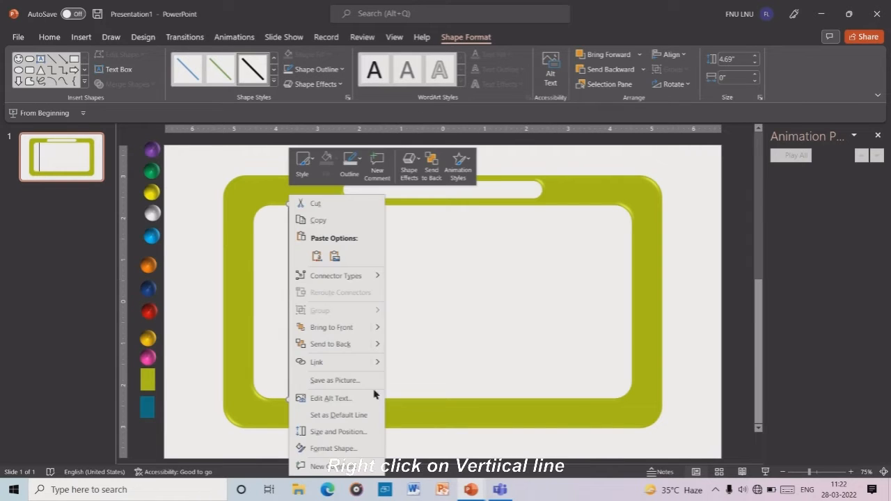
{"action": "left_click", "coordinate": [334, 448]}
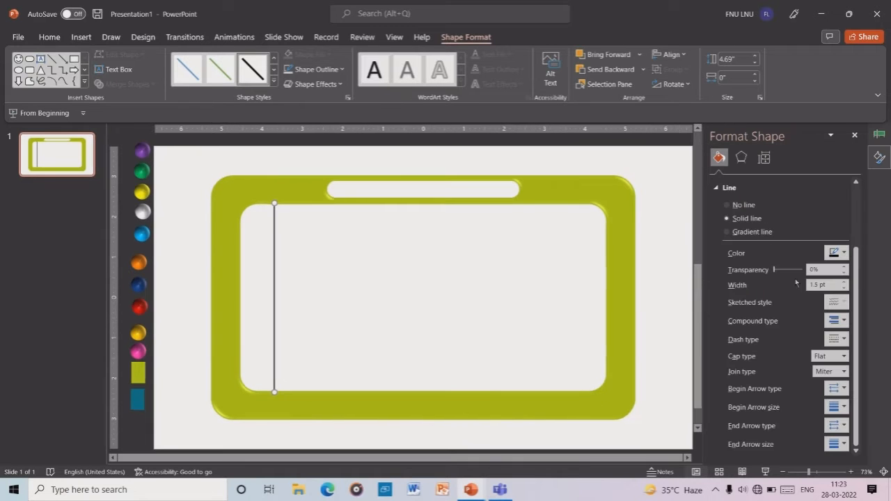
{"action": "left_click", "coordinate": [844, 358]}
{"action": "left_click", "coordinate": [828, 385]}
{"action": "left_click", "coordinate": [844, 281]}
{"action": "left_click", "coordinate": [845, 282]}
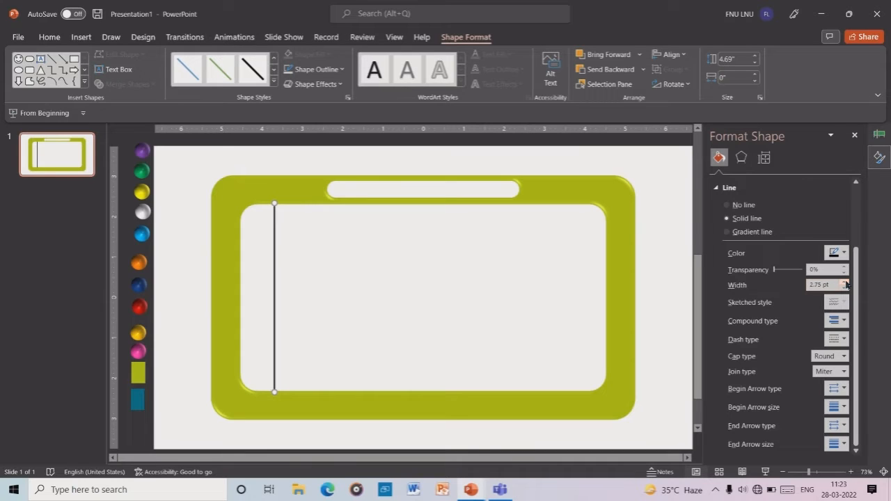
{"action": "left_click", "coordinate": [845, 282]}
{"action": "left_click", "coordinate": [845, 282]}
{"action": "left_click", "coordinate": [845, 282]}
{"action": "left_click", "coordinate": [845, 282]}
{"action": "left_click", "coordinate": [844, 281]}
{"action": "left_click", "coordinate": [844, 282]}
{"action": "left_click", "coordinate": [844, 282]}
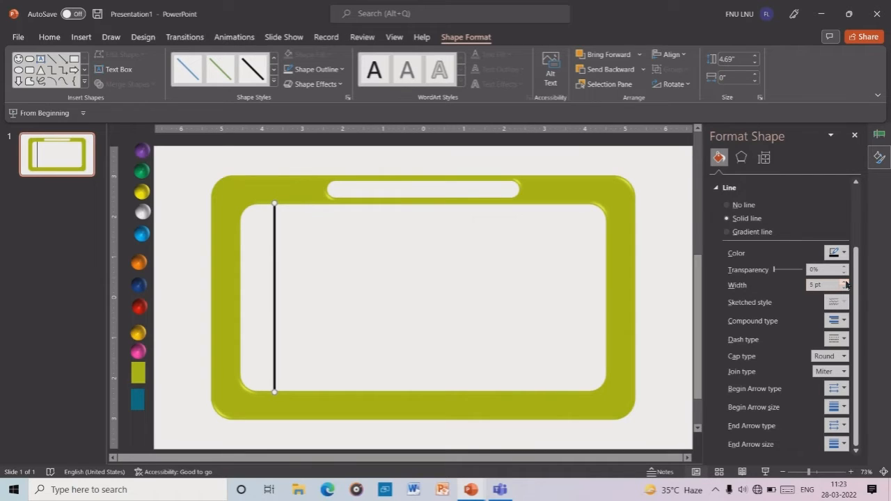
{"action": "left_click", "coordinate": [844, 282]}
{"action": "left_click", "coordinate": [845, 282]}
{"action": "left_click", "coordinate": [844, 282]}
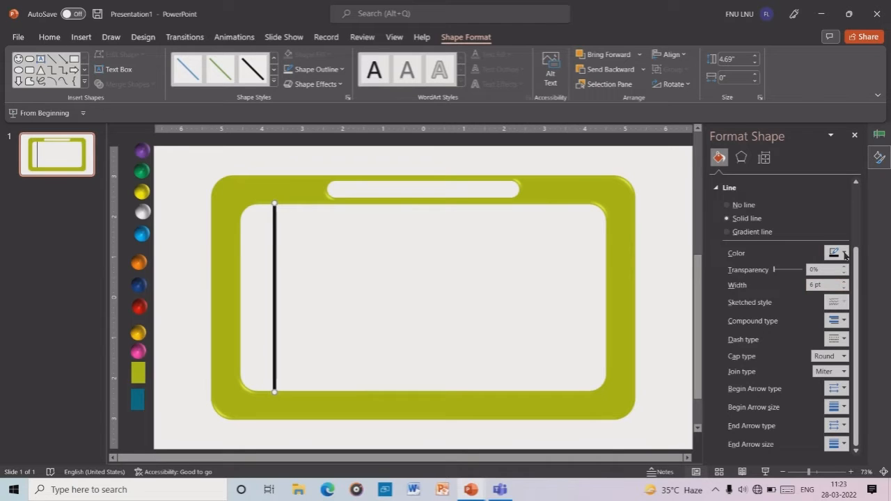
Step: Change the vertical line's colour to white and deselect it
{"action": "left_click", "coordinate": [843, 254]}
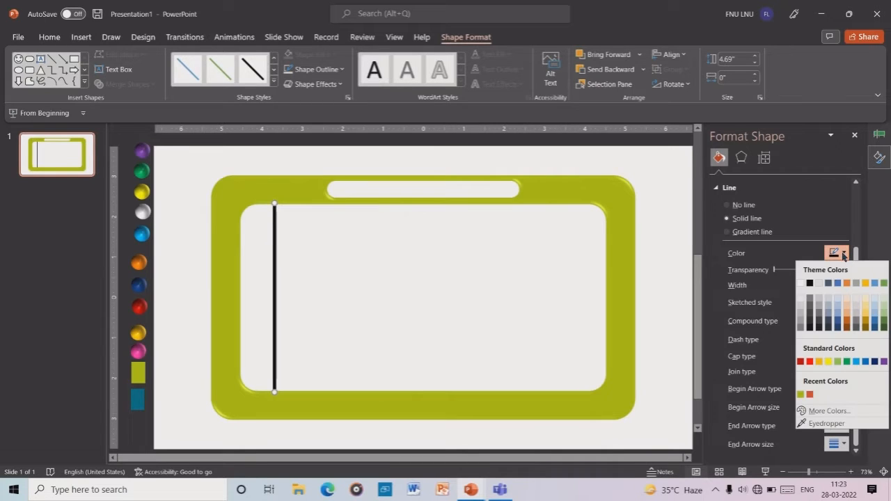
{"action": "left_click", "coordinate": [801, 284]}
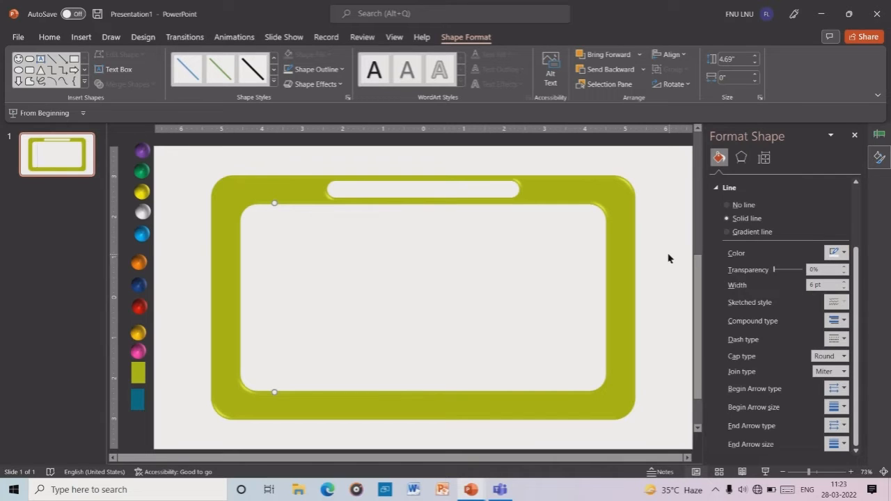
{"action": "left_click", "coordinate": [648, 209]}
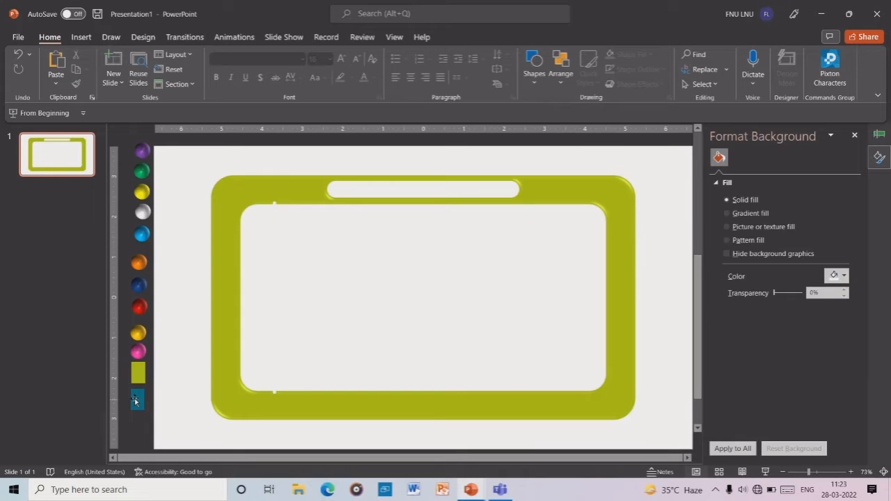
Step: Set the slide background's solid fill colour by sampling the teal-blue swatch beside the slide with the Eyedropper
{"action": "right_click", "coordinate": [662, 176]}
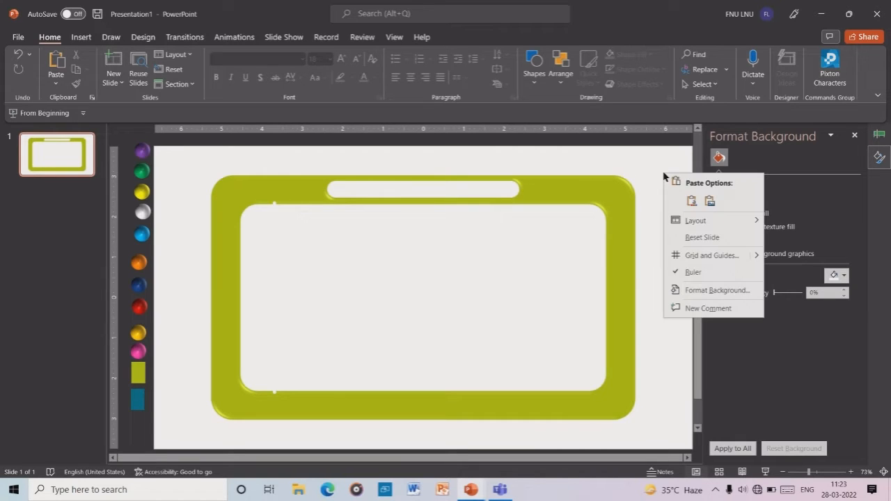
{"action": "left_click", "coordinate": [689, 291]}
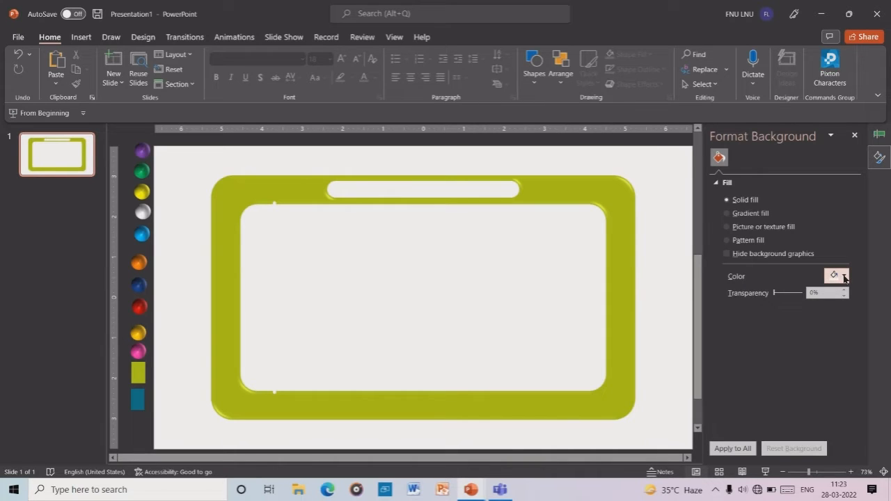
{"action": "left_click", "coordinate": [845, 278]}
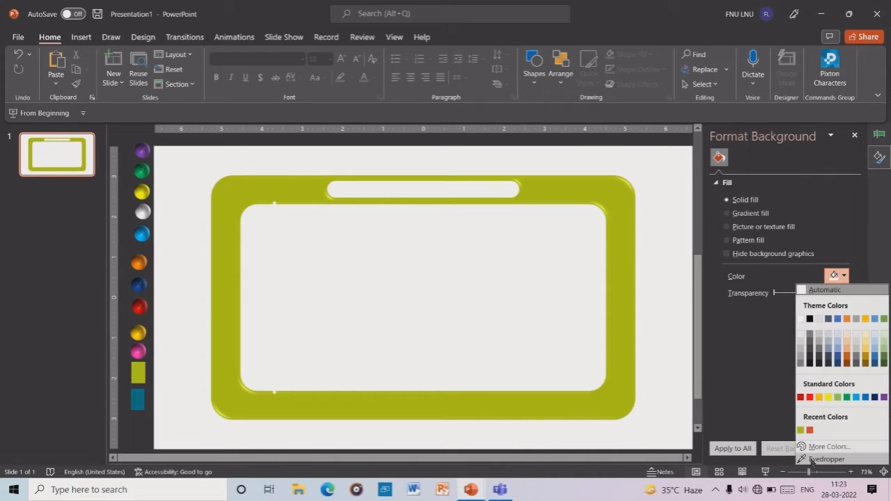
{"action": "left_click", "coordinate": [670, 455]}
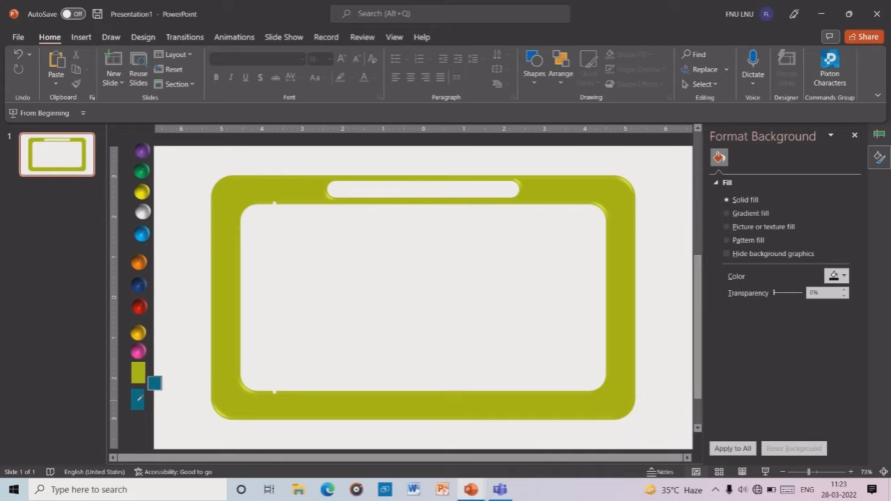
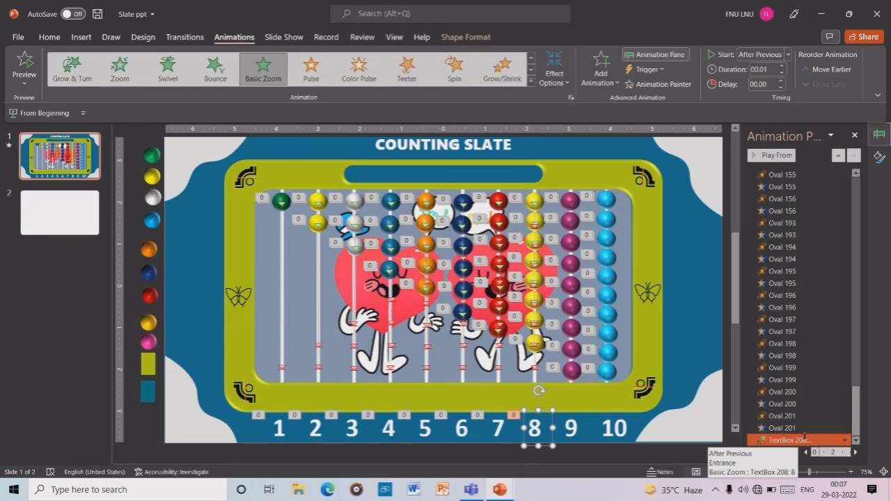
Step: Move the number 8's Basic Zoom animation directly after the last Oval 153 effect and set it to Start After Previous
{"action": "left_click_drag", "start_coordinate": [809, 439], "coordinate": [822, 357]}
{"action": "left_click_drag", "start_coordinate": [818, 421], "coordinate": [822, 161]}
{"action": "left_click_drag", "start_coordinate": [822, 199], "coordinate": [819, 328]}
{"action": "left_click_drag", "start_coordinate": [809, 383], "coordinate": [802, 437]}
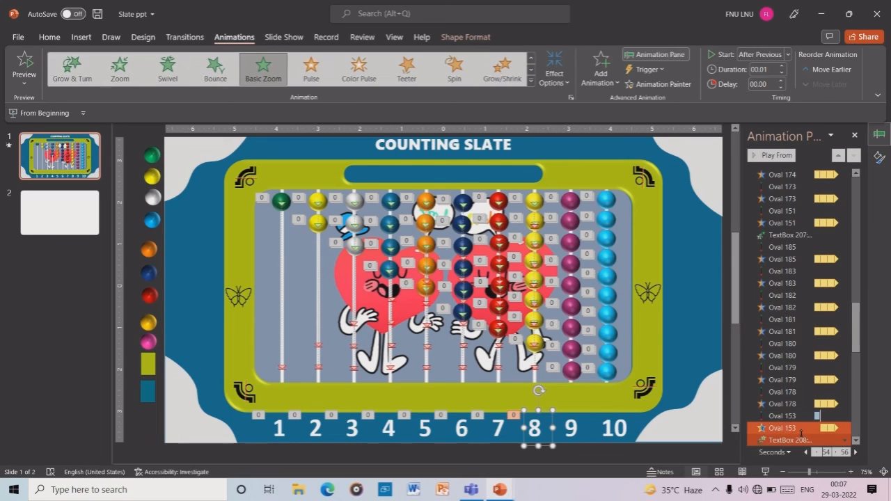
{"action": "left_click", "coordinate": [844, 441]}
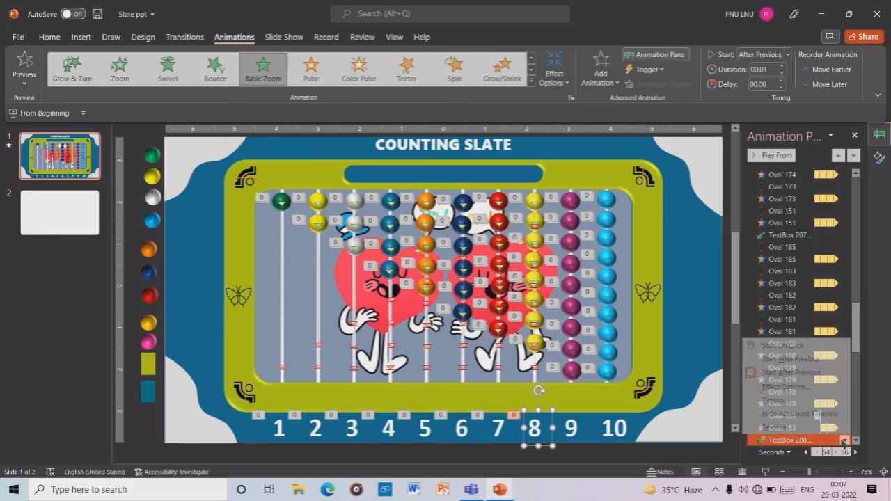
{"action": "left_click", "coordinate": [793, 373]}
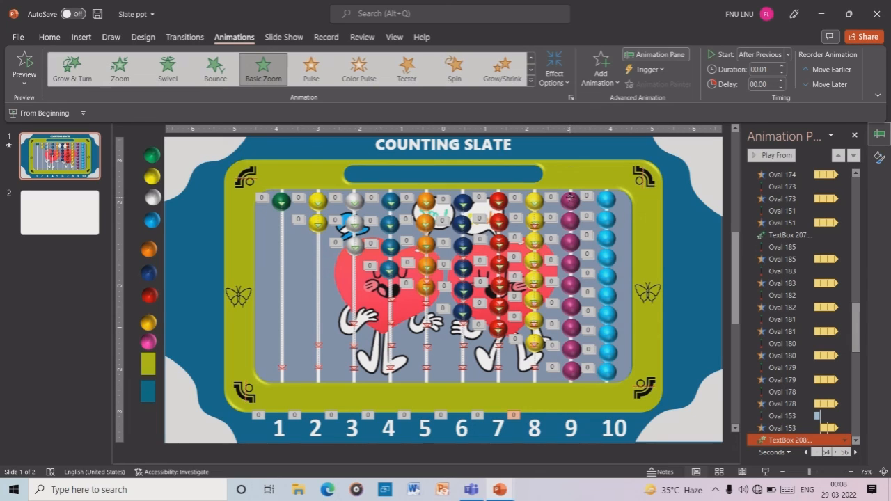
Step: Copy the number 8's Basic Zoom animation onto the number 9 with the Animation Painter
{"action": "left_click", "coordinate": [570, 200]}
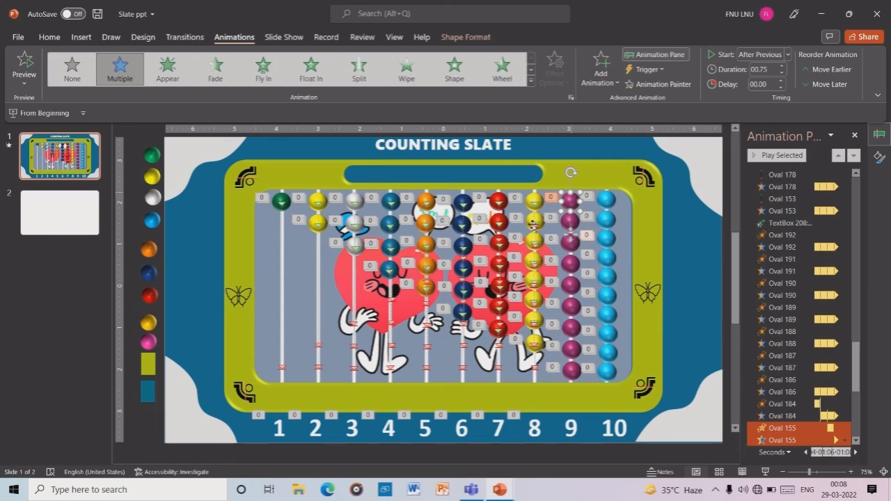
{"action": "left_click", "coordinate": [571, 431]}
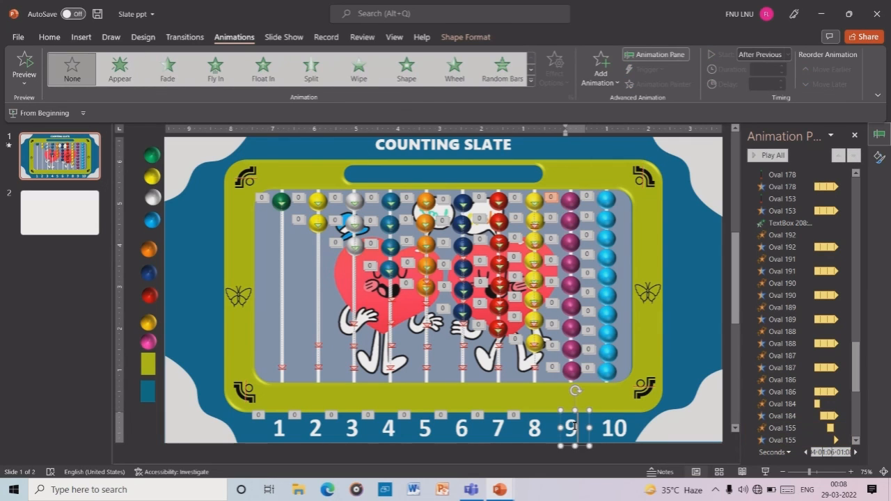
{"action": "left_click", "coordinate": [534, 428]}
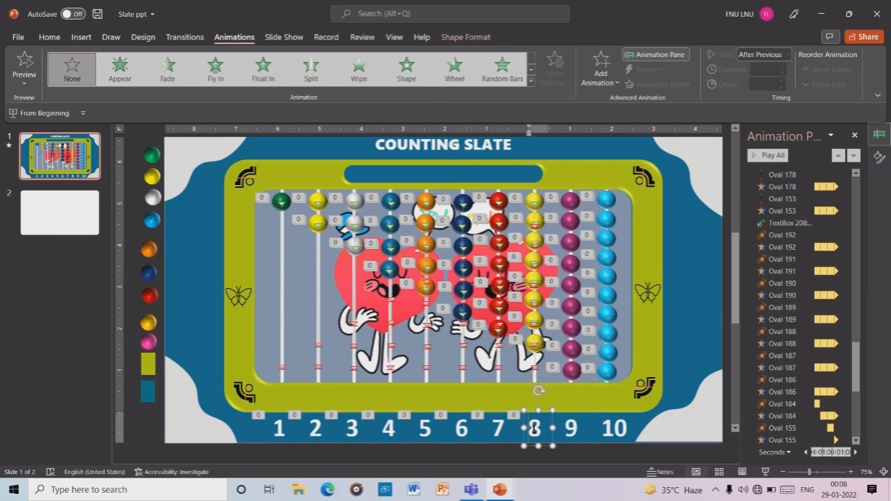
{"action": "left_click", "coordinate": [678, 84]}
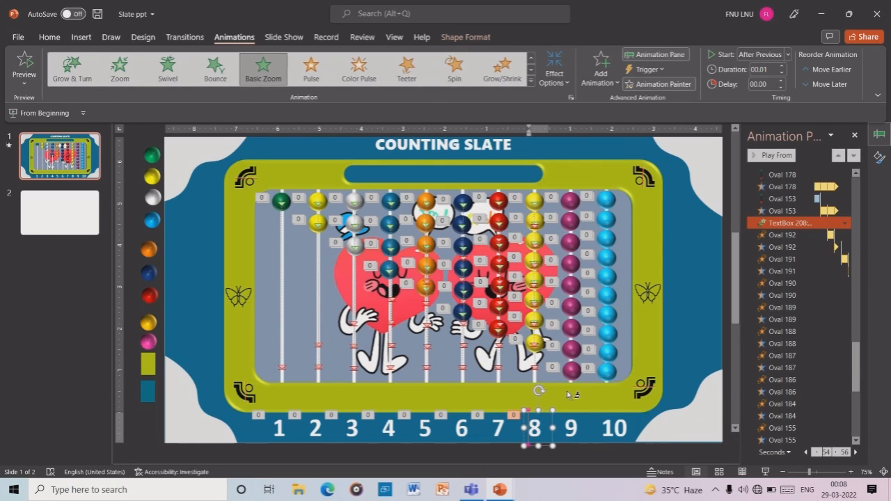
{"action": "left_click", "coordinate": [568, 427]}
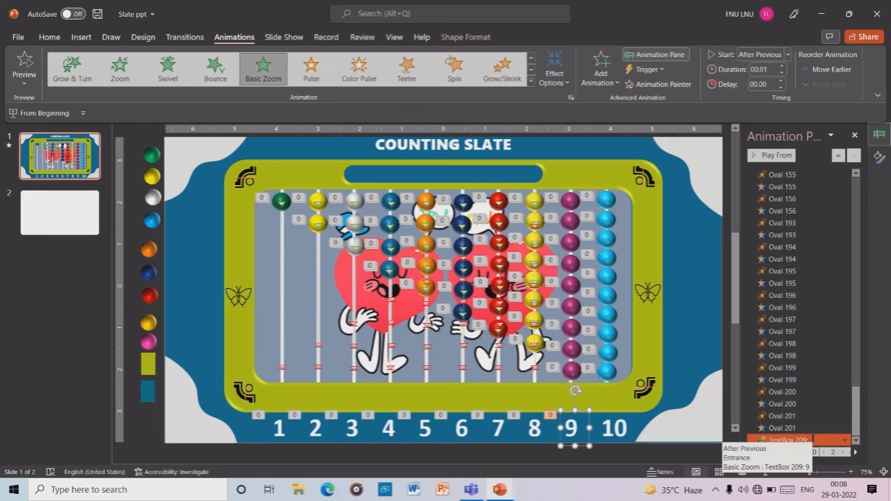
Step: Move the number 9's animation directly after the last Oval 155 effect and set it to Start After Previous
{"action": "left_click_drag", "start_coordinate": [812, 438], "coordinate": [813, 199]}
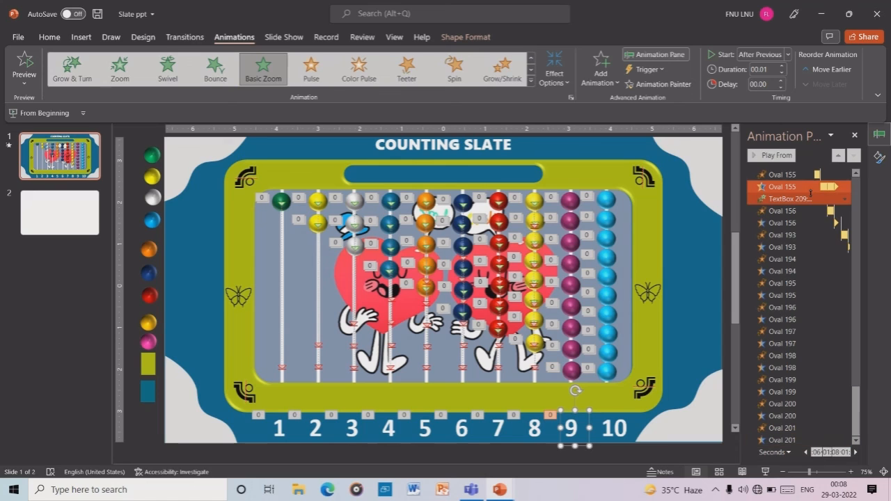
{"action": "left_click", "coordinate": [845, 200]}
{"action": "left_click", "coordinate": [811, 236]}
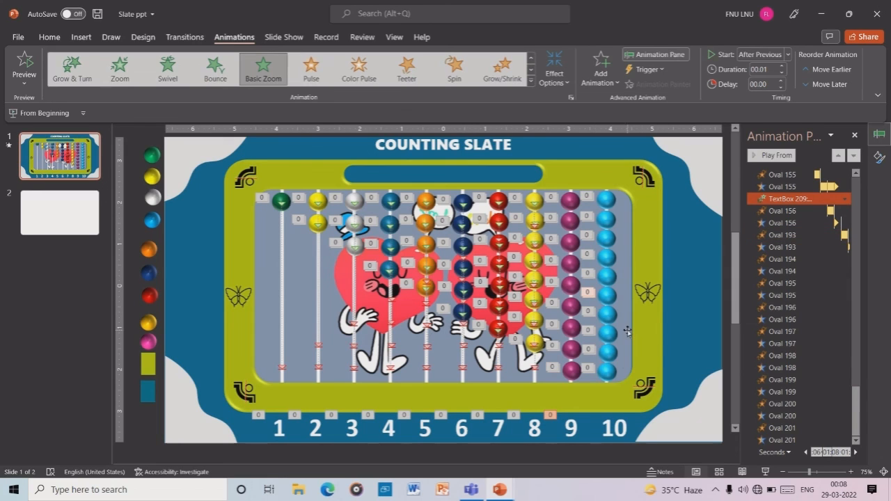
Step: Copy the number 9's Basic Zoom animation onto the number 10 with the Animation Painter
{"action": "left_click", "coordinate": [608, 198]}
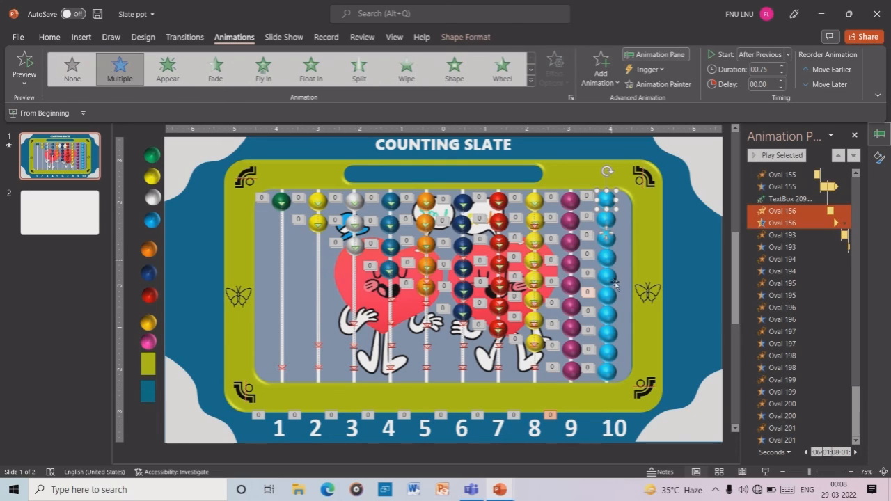
{"action": "left_click", "coordinate": [608, 374]}
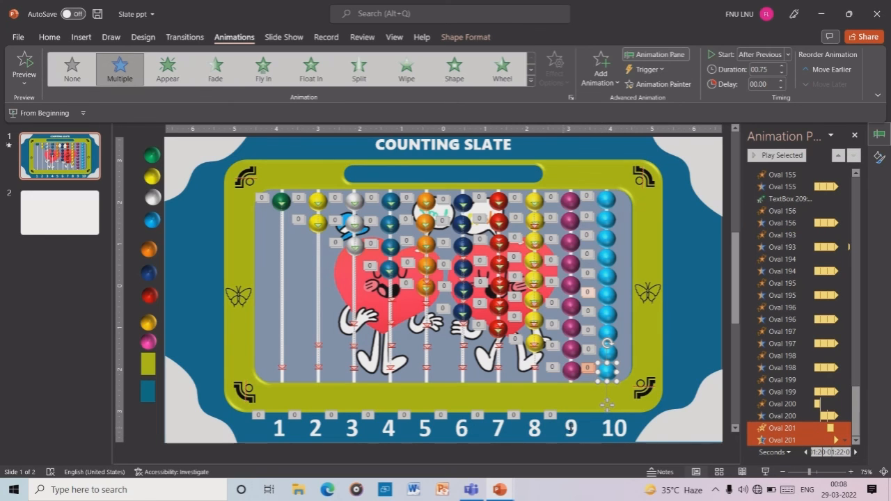
{"action": "left_click", "coordinate": [572, 428]}
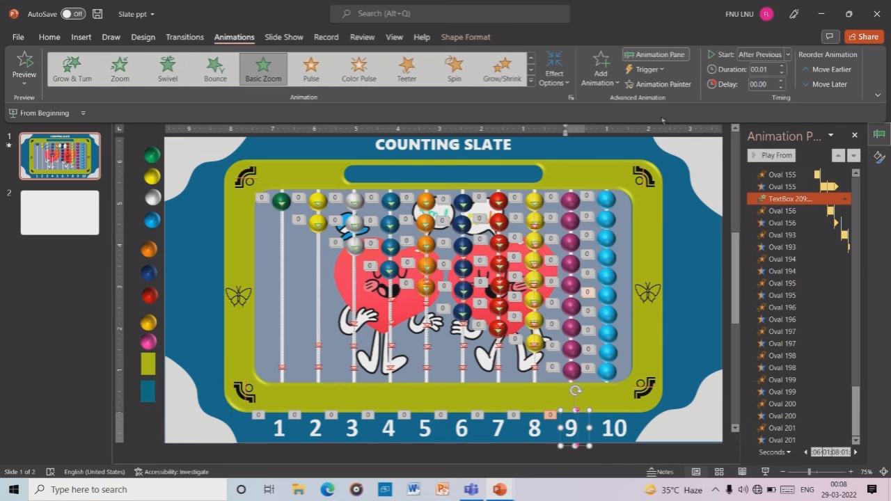
{"action": "left_click", "coordinate": [609, 427]}
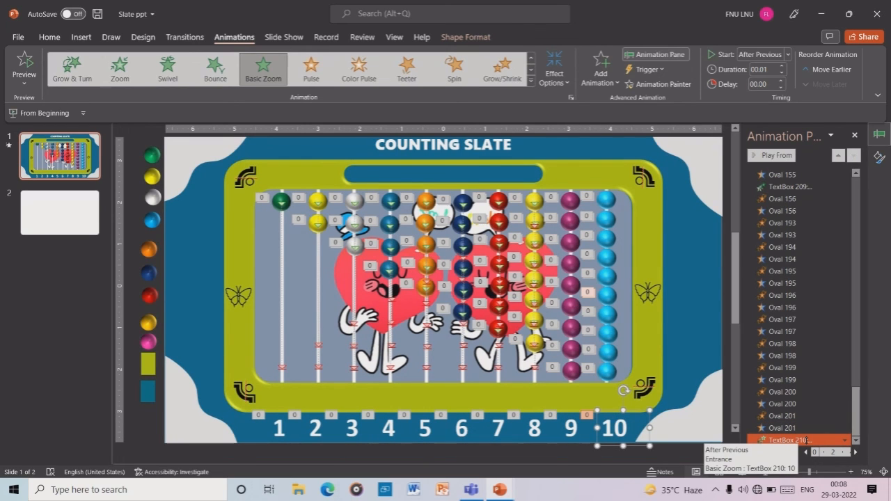
Step: Check the lowest light-blue bead's effects in the animation order and set the number 10's animation to Start After Previous
{"action": "left_click", "coordinate": [607, 372]}
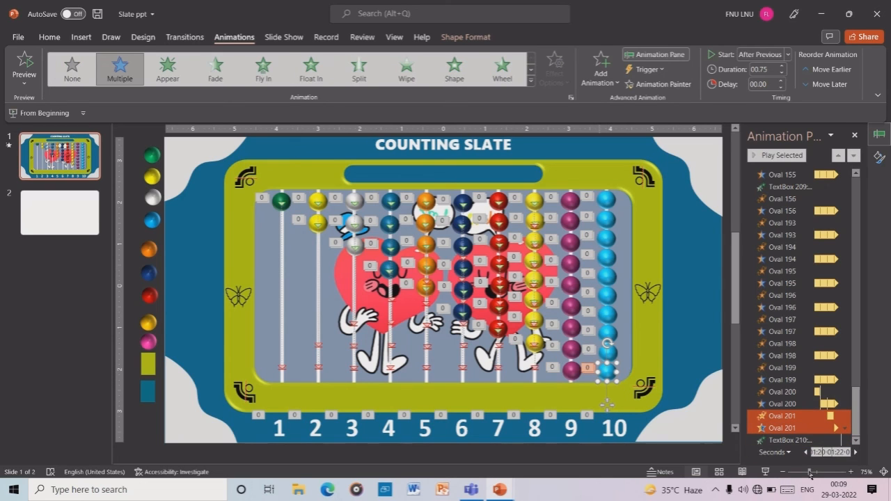
{"action": "left_click", "coordinate": [629, 424]}
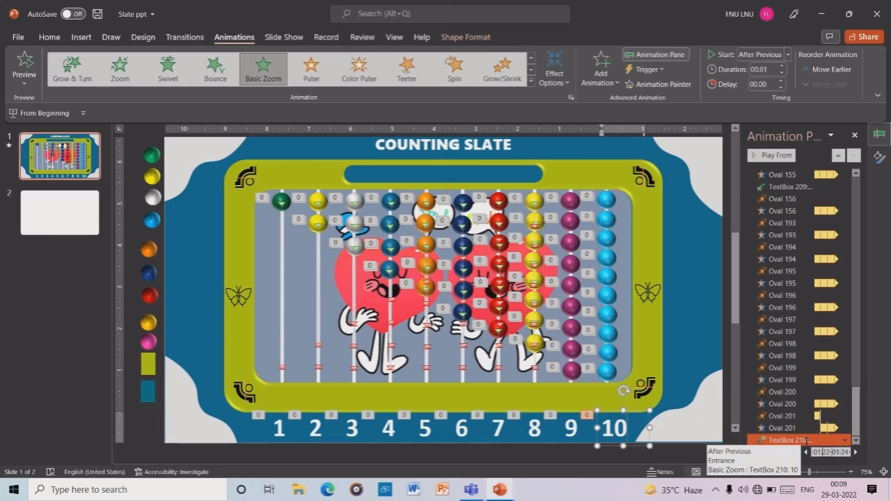
{"action": "left_click", "coordinate": [844, 440]}
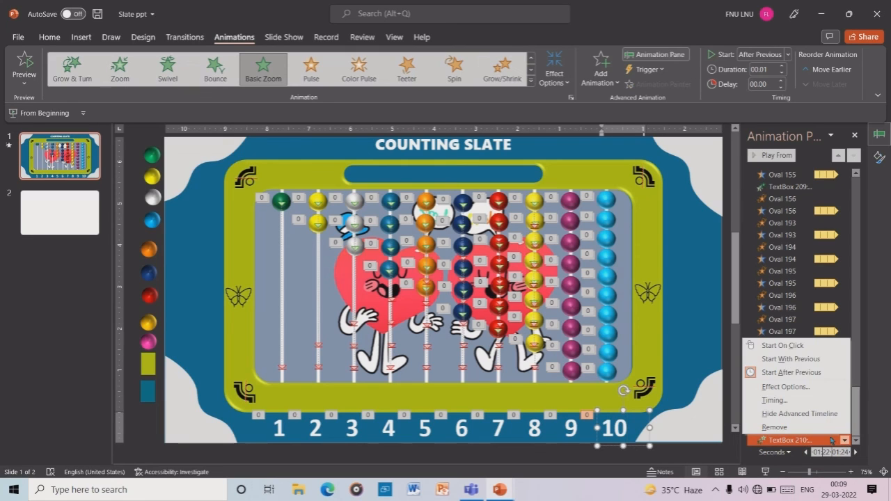
{"action": "left_click", "coordinate": [786, 373]}
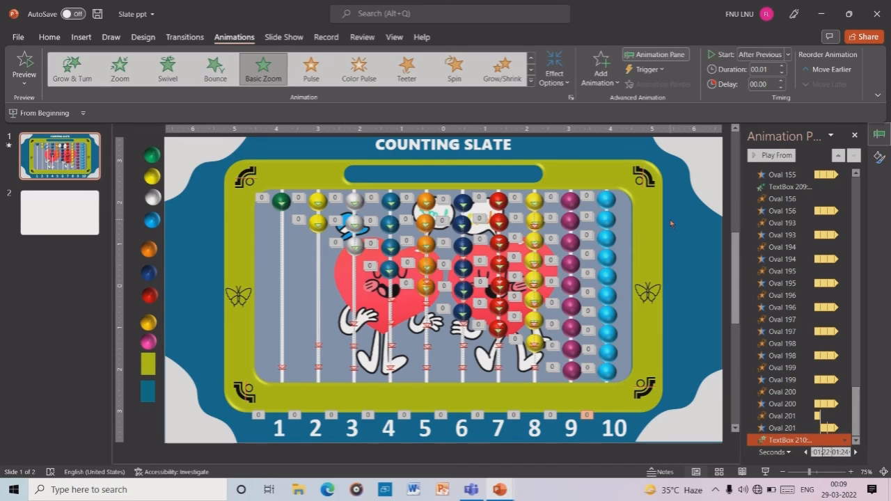
Step: Bring the grey-blue rounded panel inside the frame to the front of all slide objects
{"action": "left_click", "coordinate": [261, 308]}
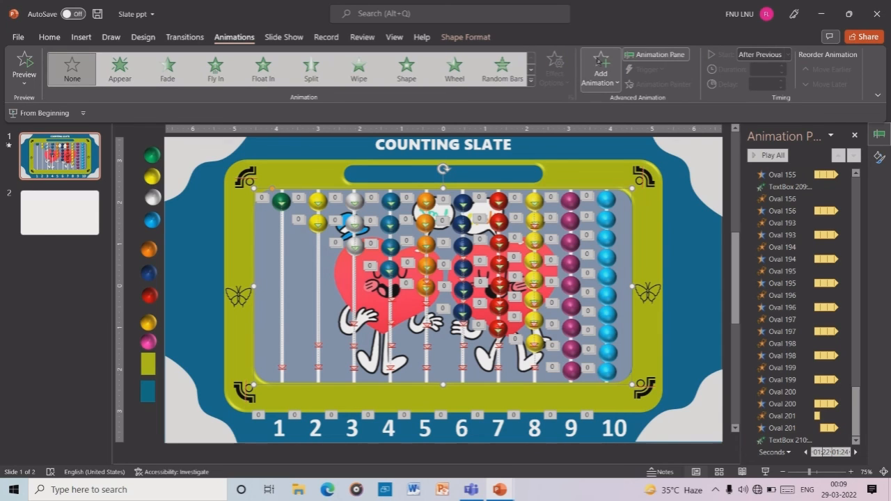
{"action": "left_click", "coordinate": [469, 37]}
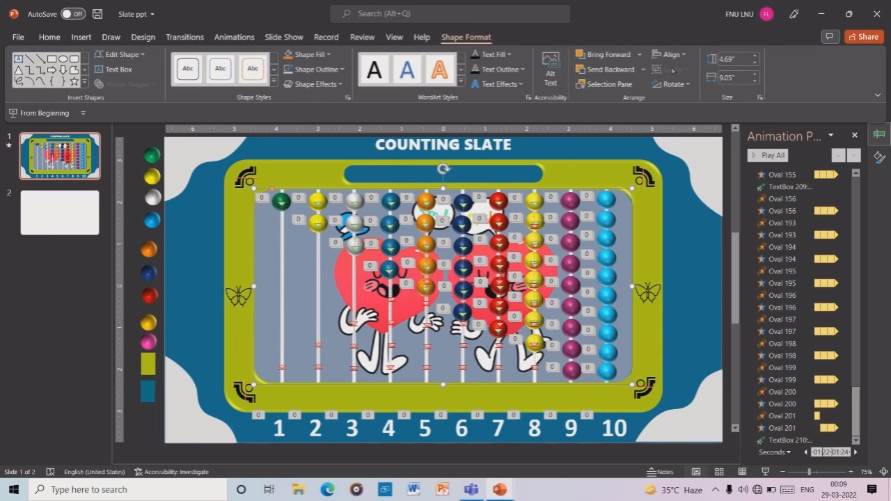
{"action": "left_click", "coordinate": [643, 70]}
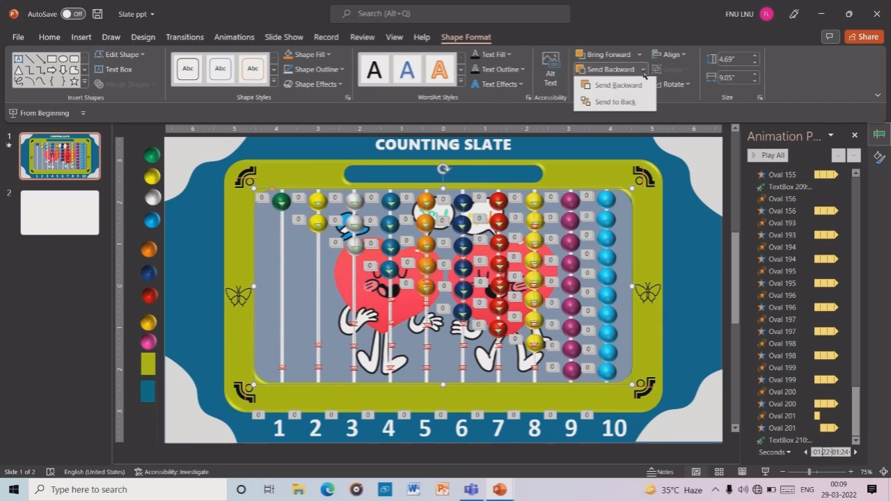
{"action": "left_click", "coordinate": [643, 69]}
{"action": "left_click", "coordinate": [639, 55]}
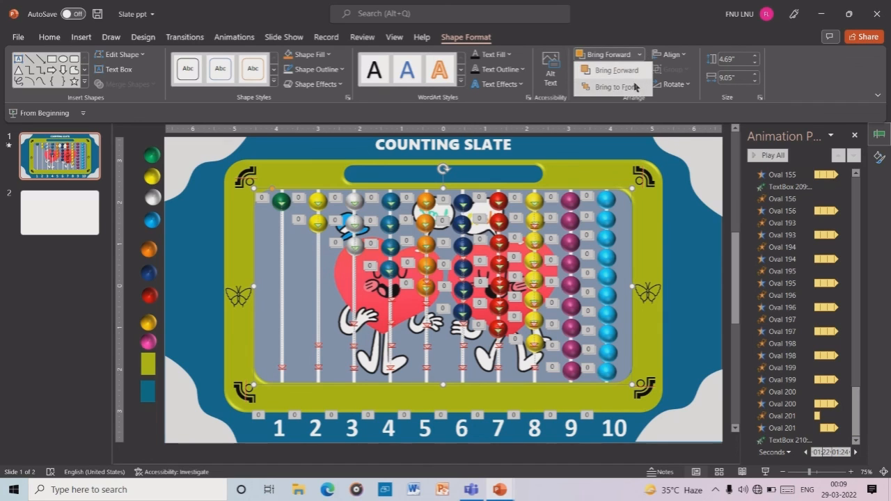
{"action": "left_click", "coordinate": [630, 88]}
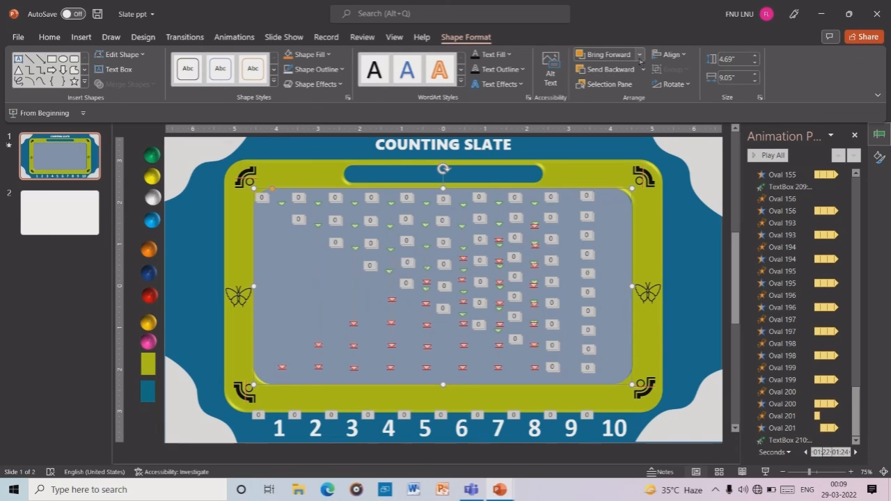
Step: Send the grey-blue rounded panel to the back, behind the beads, rods and heart picture
{"action": "left_click", "coordinate": [639, 60]}
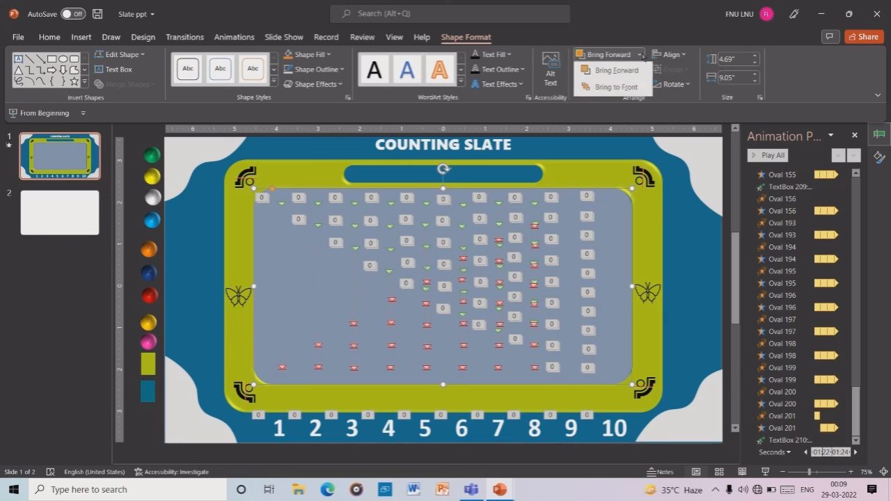
{"action": "left_click", "coordinate": [642, 57]}
{"action": "left_click", "coordinate": [643, 70]}
{"action": "left_click", "coordinate": [630, 107]}
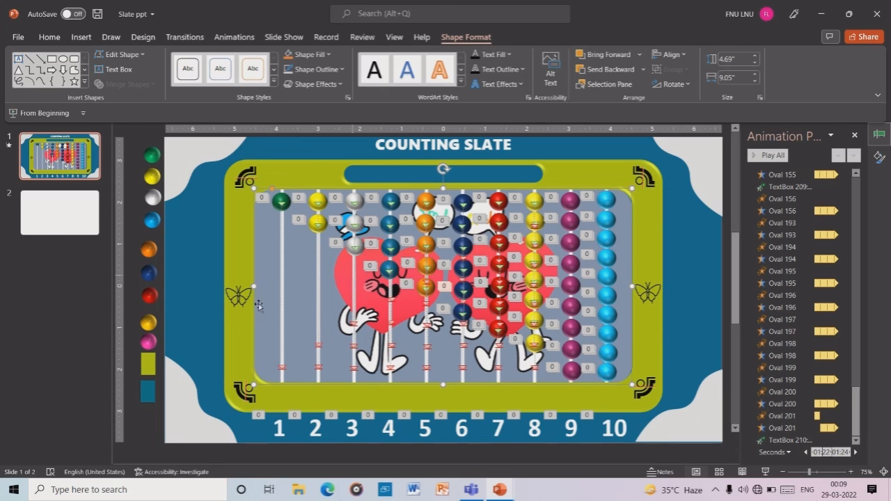
Step: Shift the grey-blue panel out of the frame's window towards the slide's left edge, undo the move and deselect it
{"action": "left_click_drag", "start_coordinate": [265, 305], "coordinate": [202, 314]}
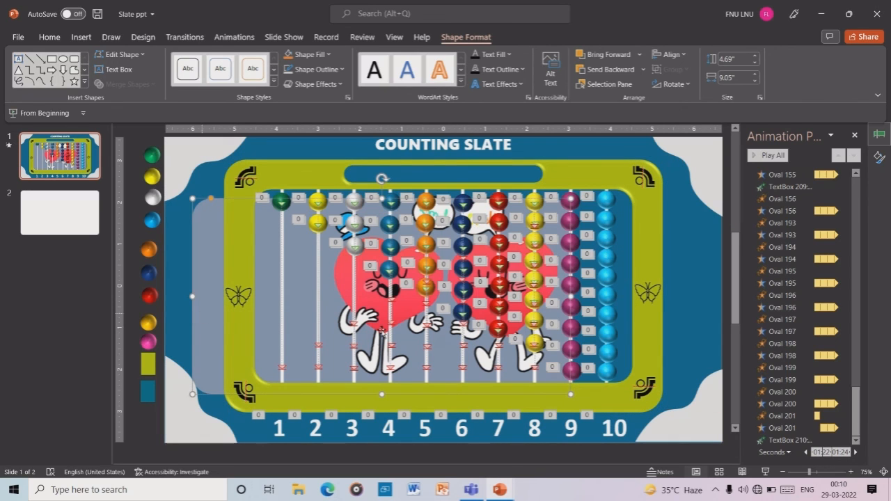
{"action": "key", "text": "ctrl+z"}
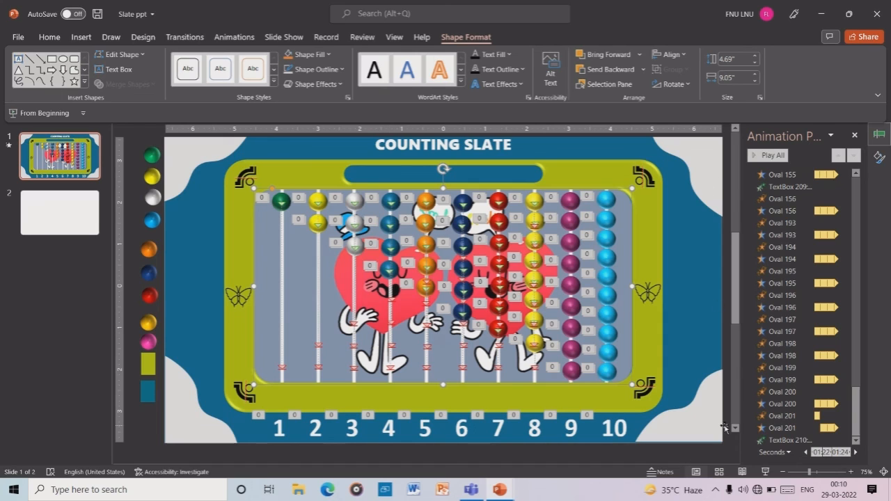
{"action": "left_click", "coordinate": [729, 391]}
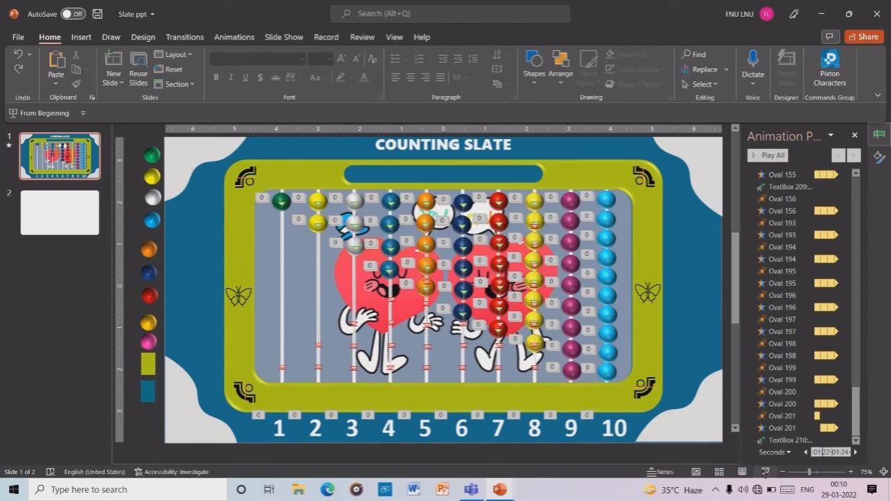
Step: Play the counting slate slide as a slide show to review its bead and number animations, and exit the show
{"action": "left_click", "coordinate": [765, 471]}
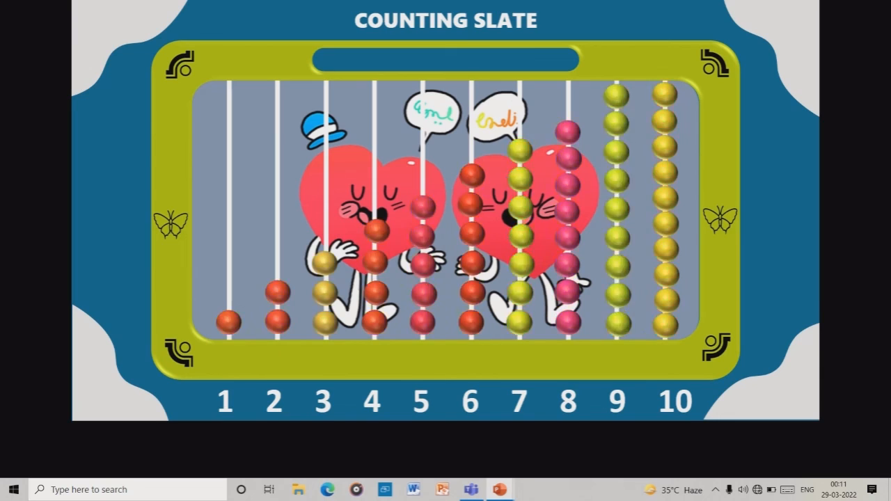
{"action": "key", "text": "Escape"}
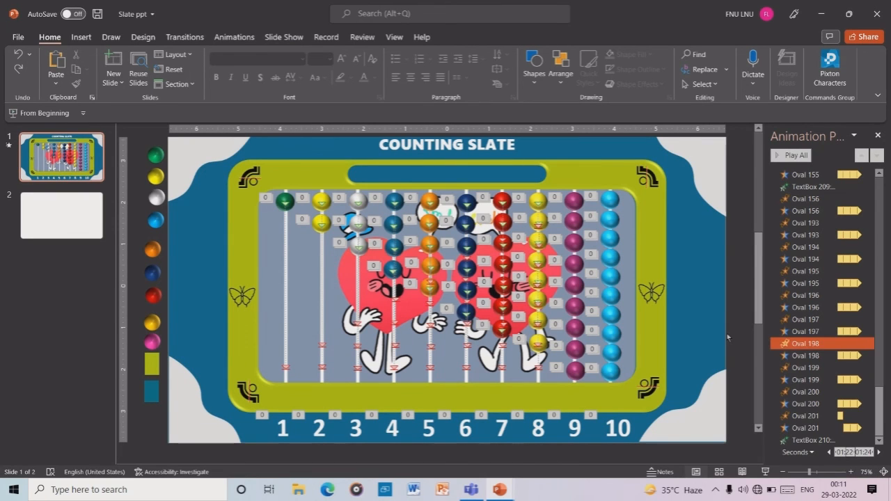
{"action": "mouse_move", "coordinate": [417, 2]}
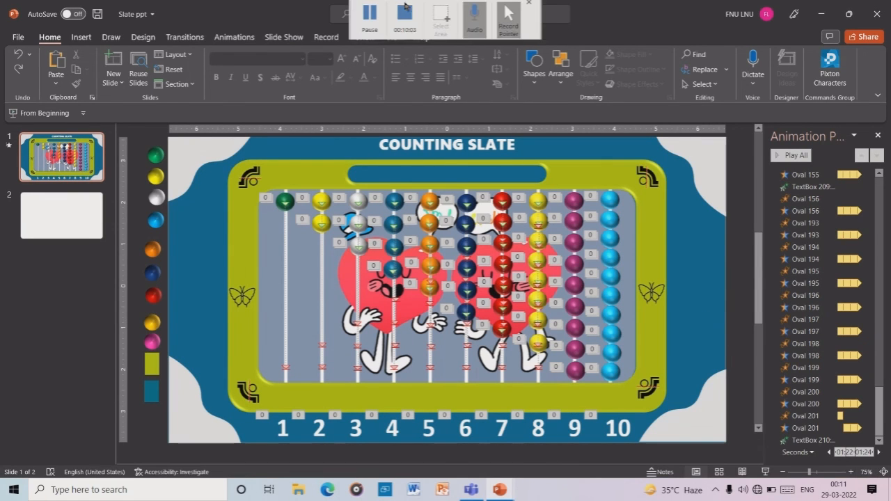